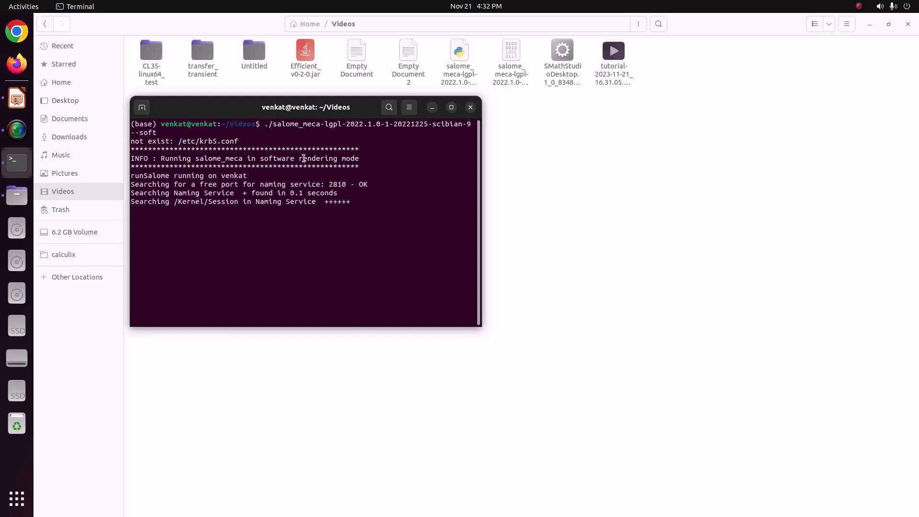
# Review the thermal exercise slide, switch to salome_meca, activate the Geometry module and expand the Geometry object tree
pyautogui.click(7, 101)
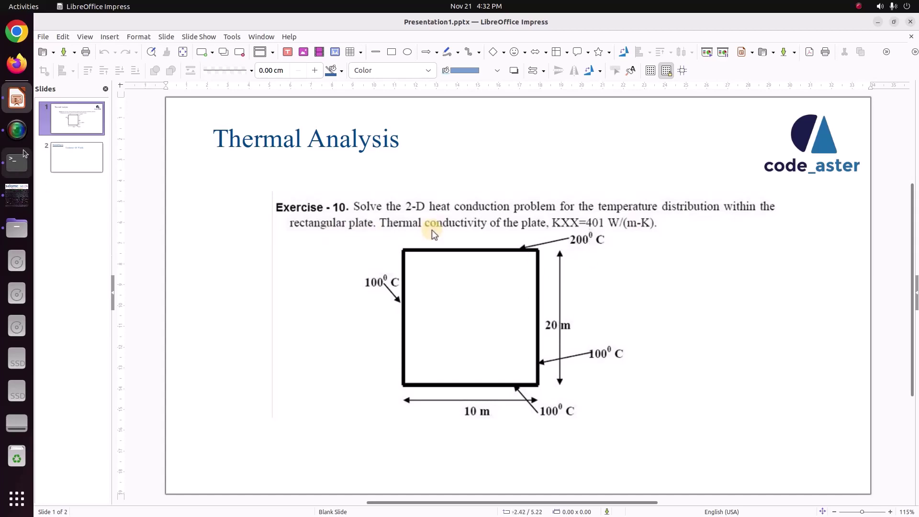
pyautogui.click(17, 195)
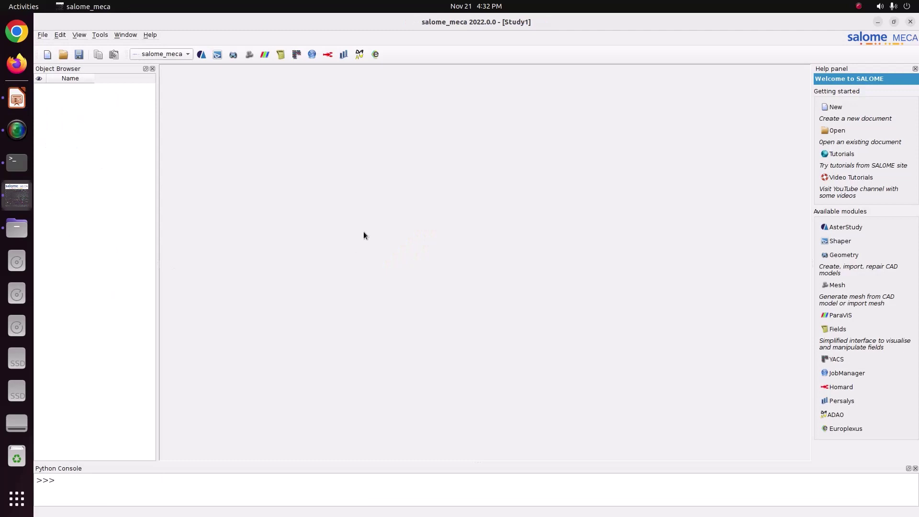
pyautogui.click(159, 55)
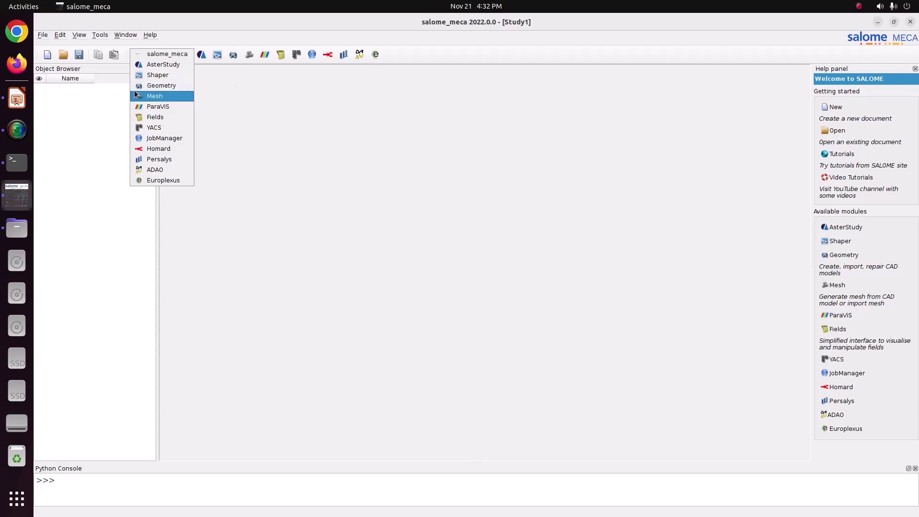
pyautogui.click(150, 90)
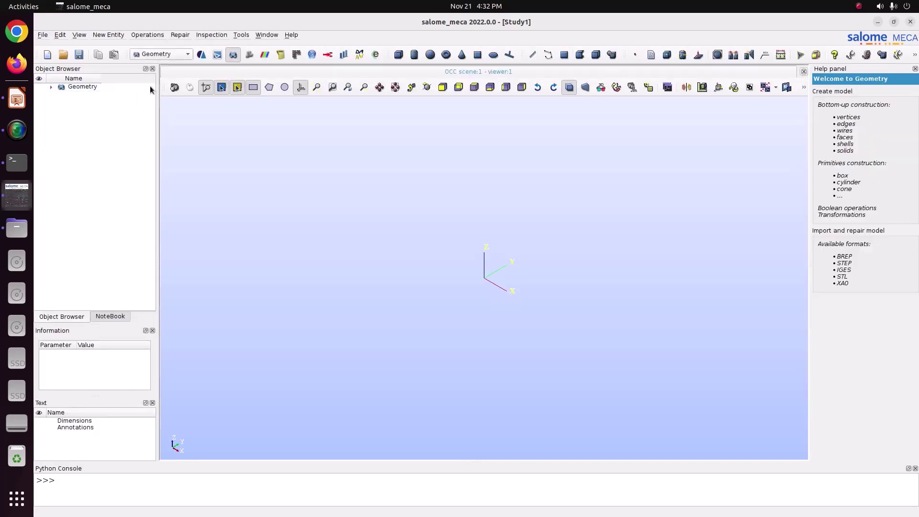
pyautogui.click(52, 90)
# Check the plate dimensions on the exercise slide and sketch a 2D rectangle from (0, 0) to (10, 20) in salome_meca's global coordinate system
pyautogui.click(17, 98)
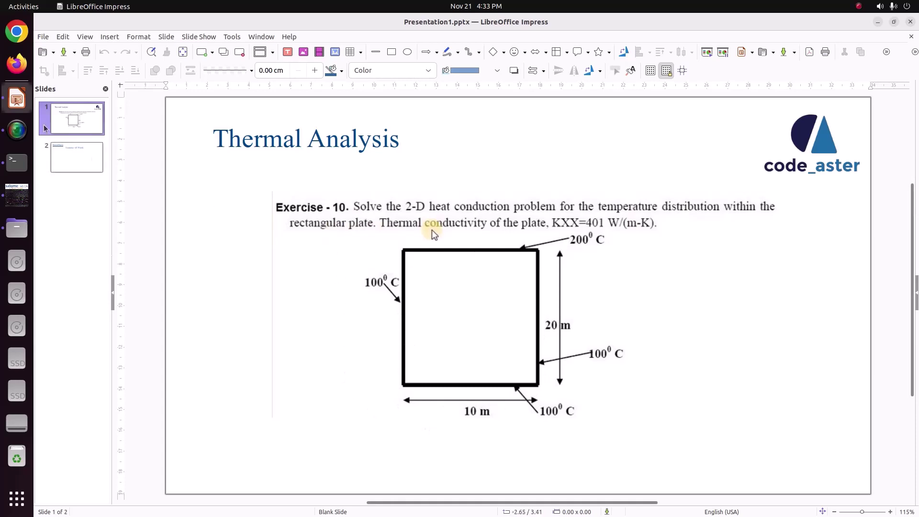
pyautogui.click(16, 197)
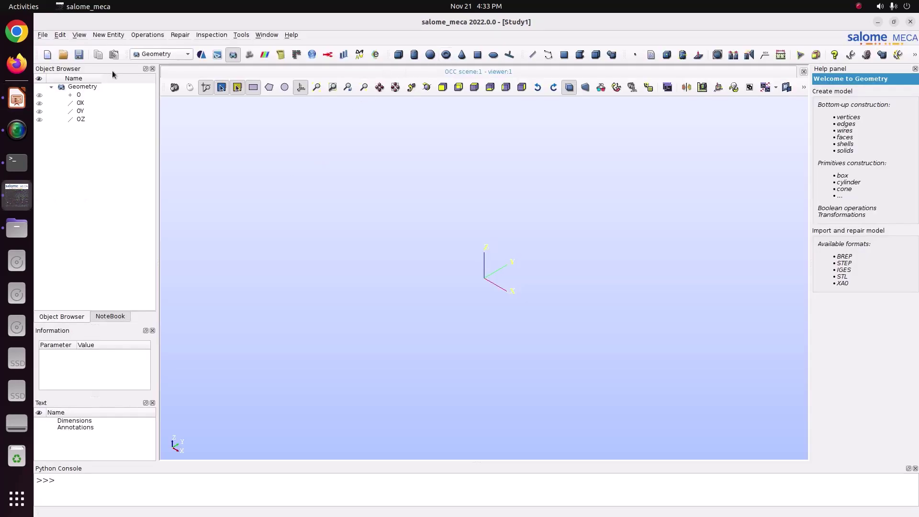
pyautogui.click(110, 36)
pyautogui.moveTo(110, 45)
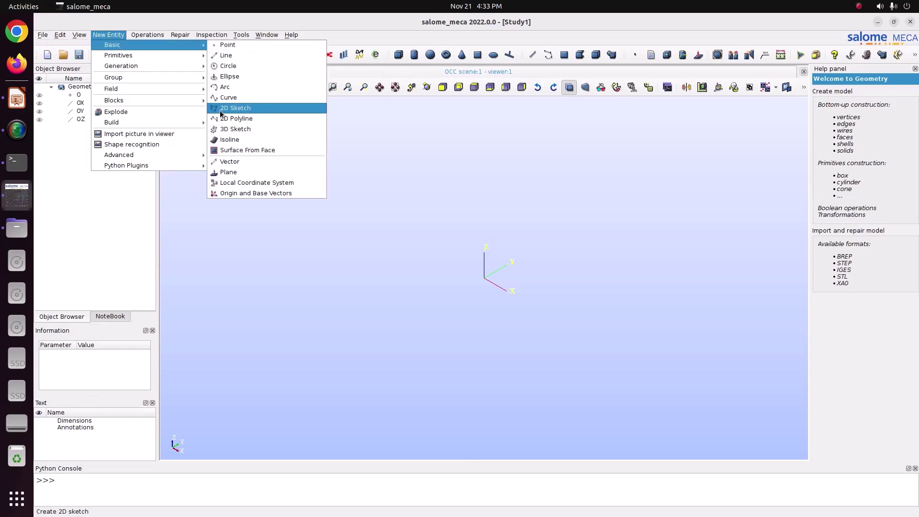
pyautogui.click(234, 108)
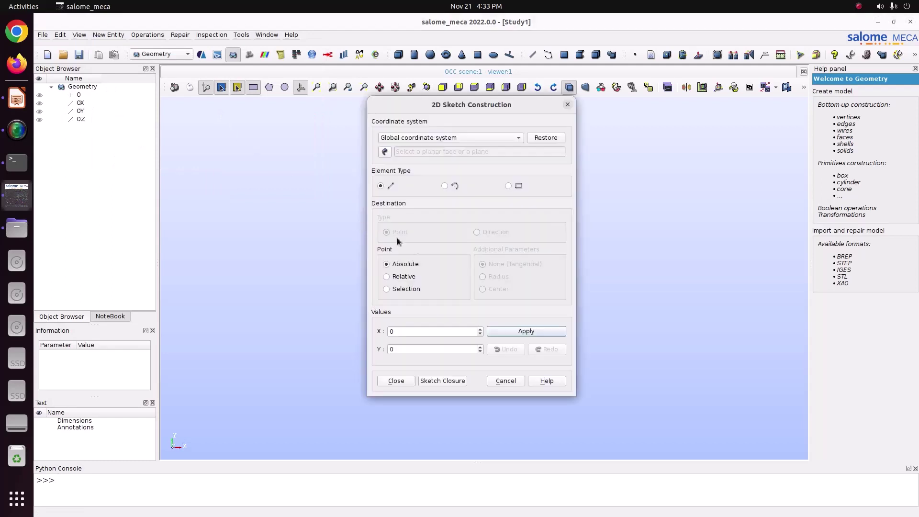
pyautogui.click(508, 186)
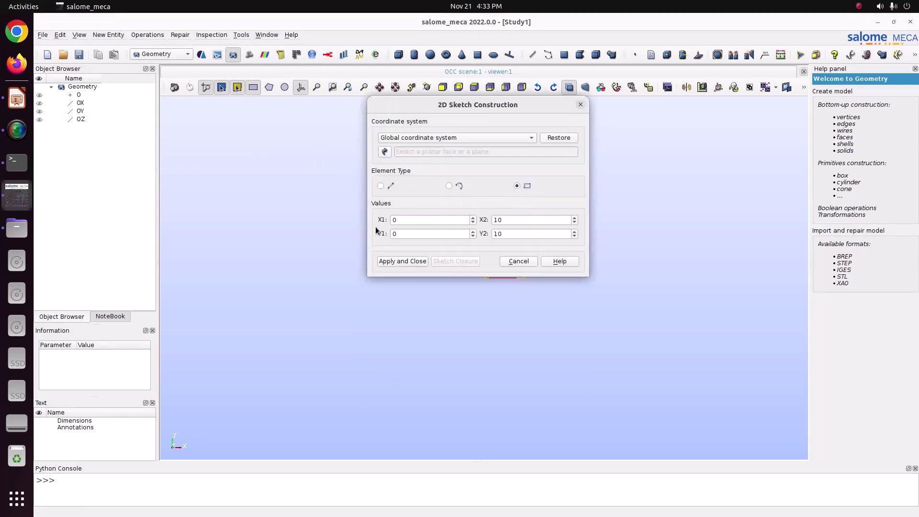
pyautogui.click(515, 221)
pyautogui.press('Tab')
pyautogui.click(406, 261)
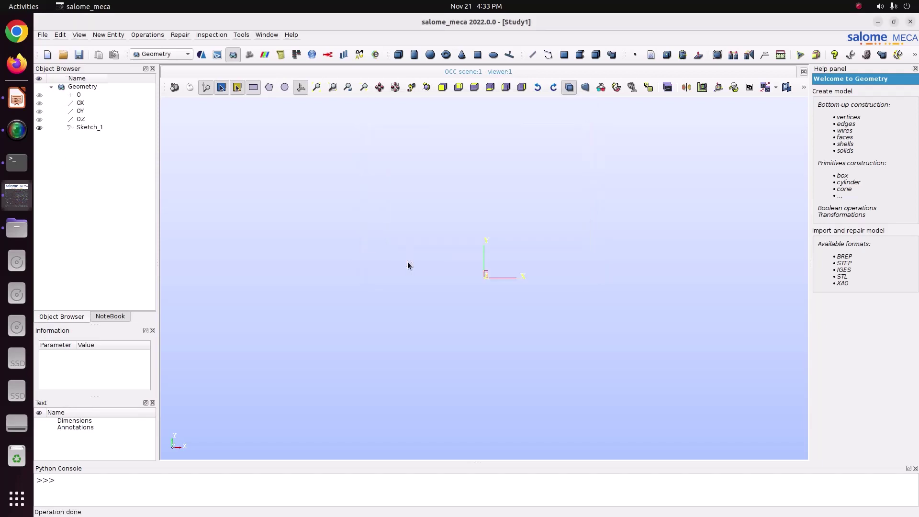
# Build a planar face from the rectangular sketch Sketch_1
pyautogui.click(315, 88)
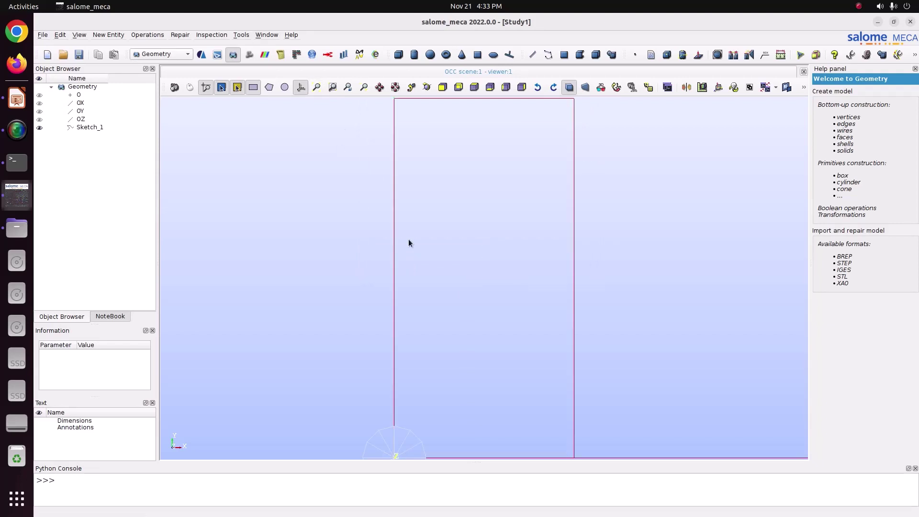
pyautogui.scroll(-1, 416, 259)
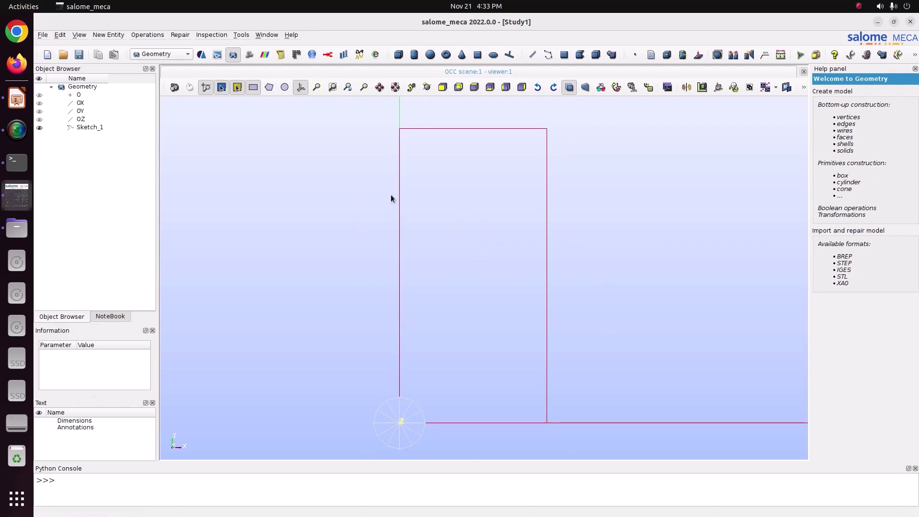
pyautogui.click(96, 128)
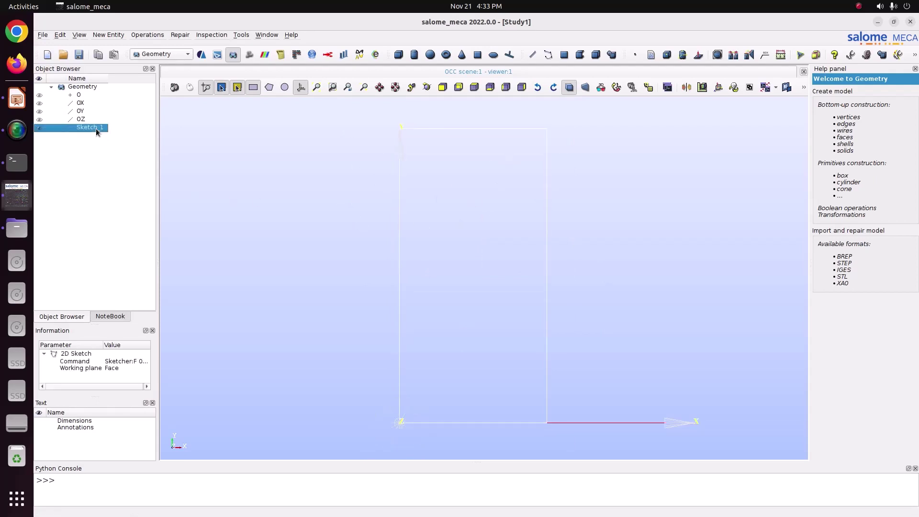
pyautogui.click(110, 35)
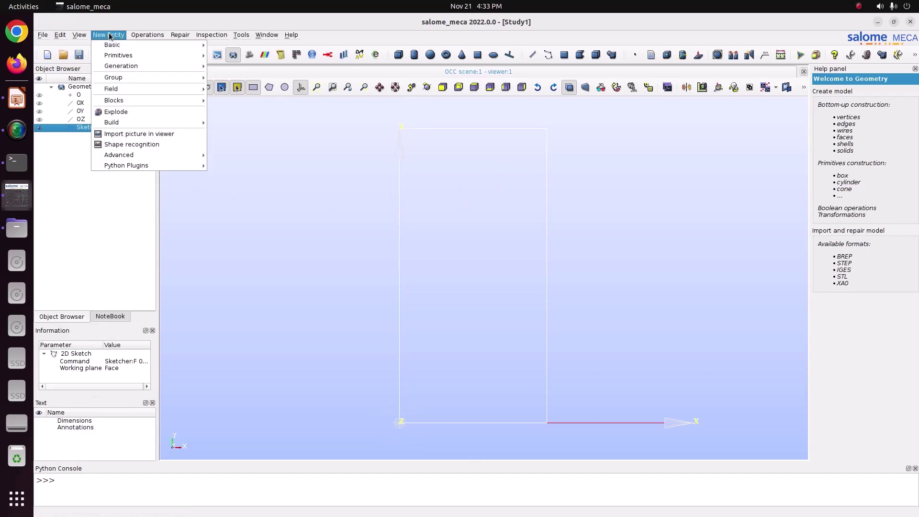
pyautogui.moveTo(115, 126)
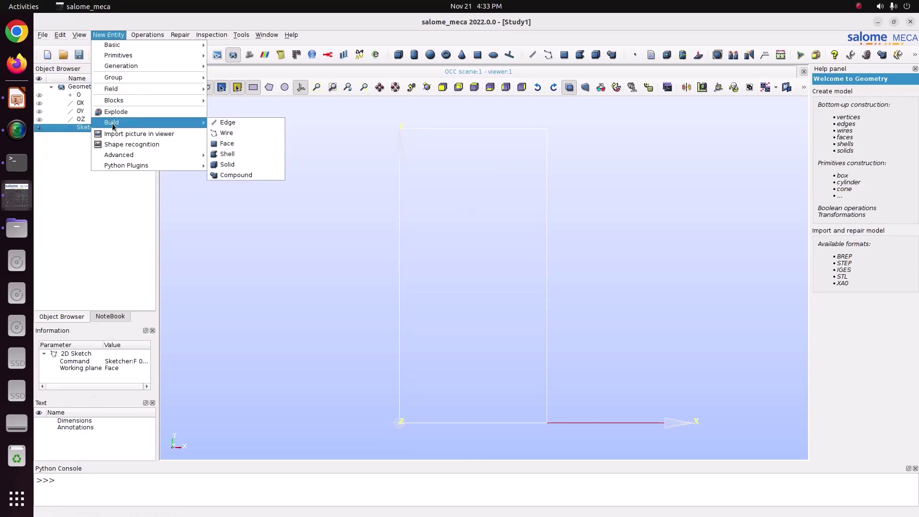
pyautogui.click(228, 143)
pyautogui.click(410, 313)
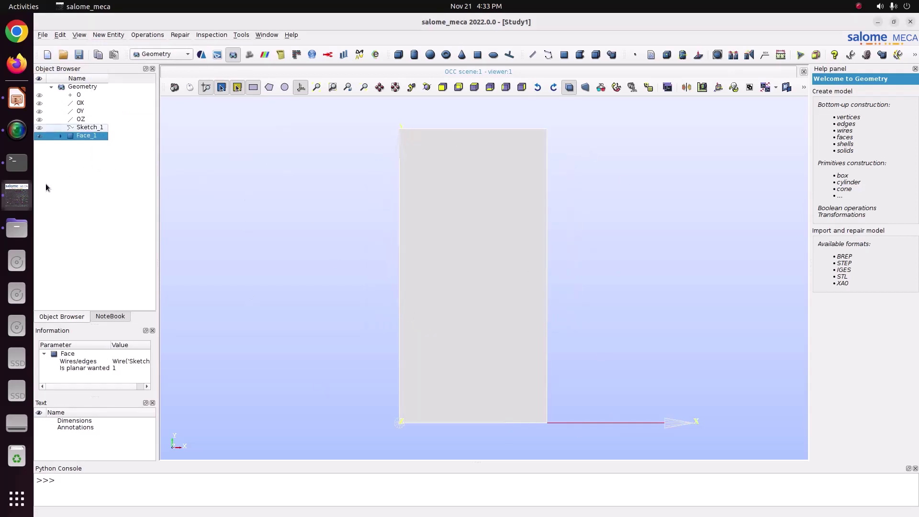
# Check the boundary temperatures on the slide, then start an edge group on Face_1 and add its left, bottom and right edges
pyautogui.click(18, 109)
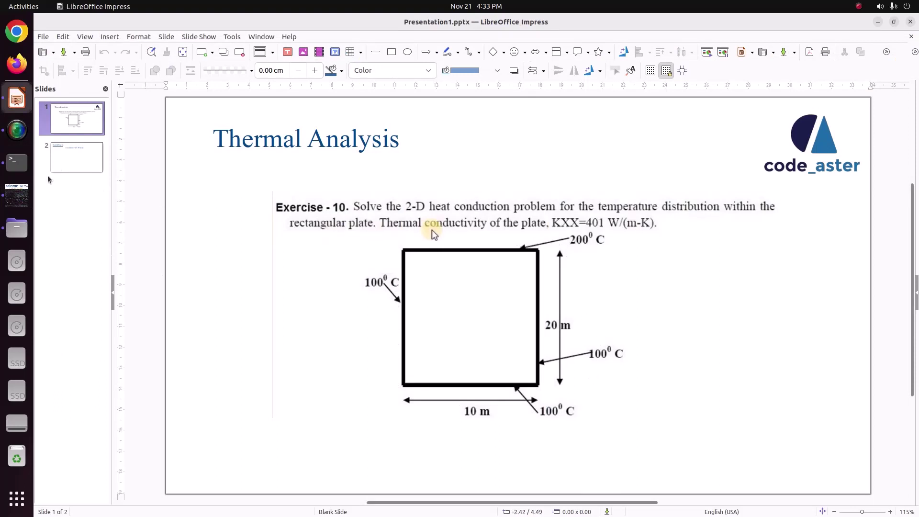
pyautogui.click(17, 194)
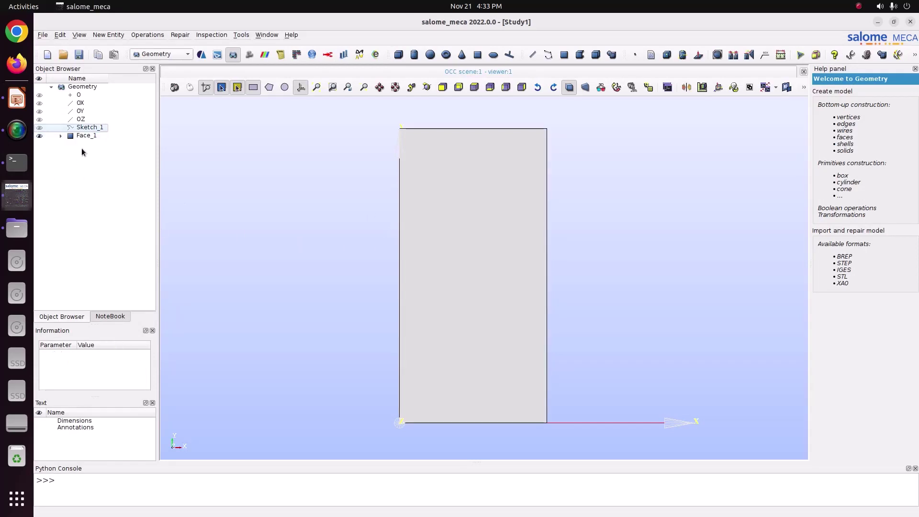
pyautogui.click(86, 137)
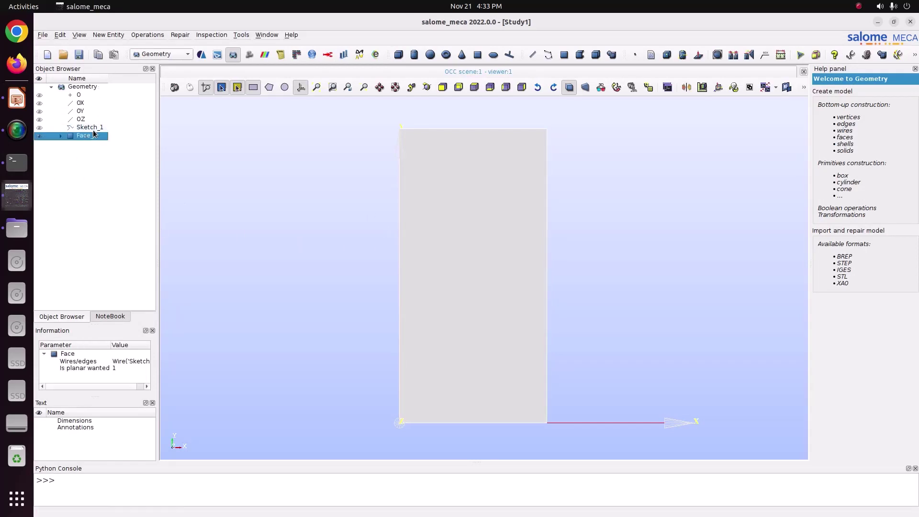
pyautogui.rightClick(93, 138)
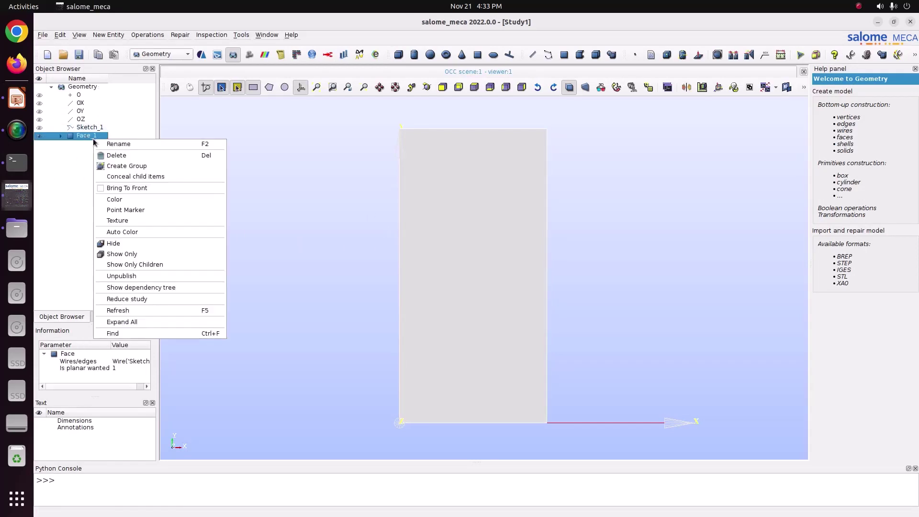
pyautogui.click(141, 171)
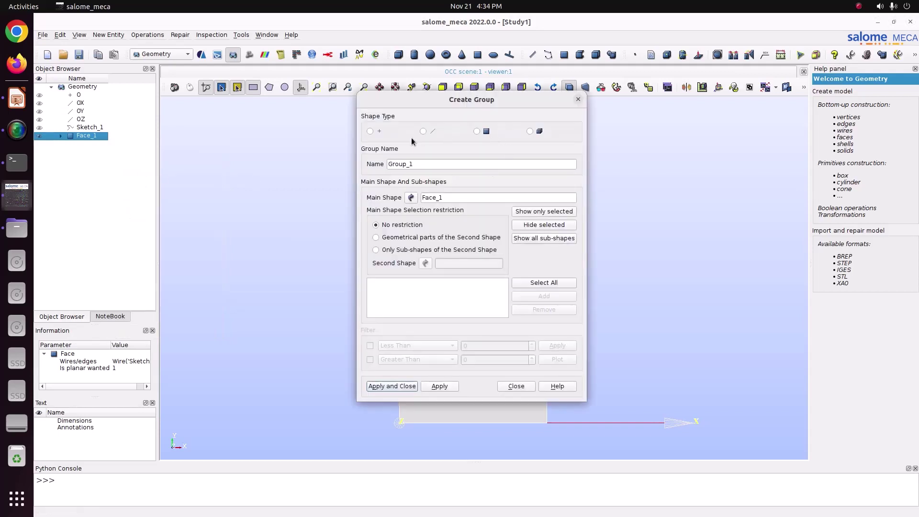
pyautogui.click(423, 132)
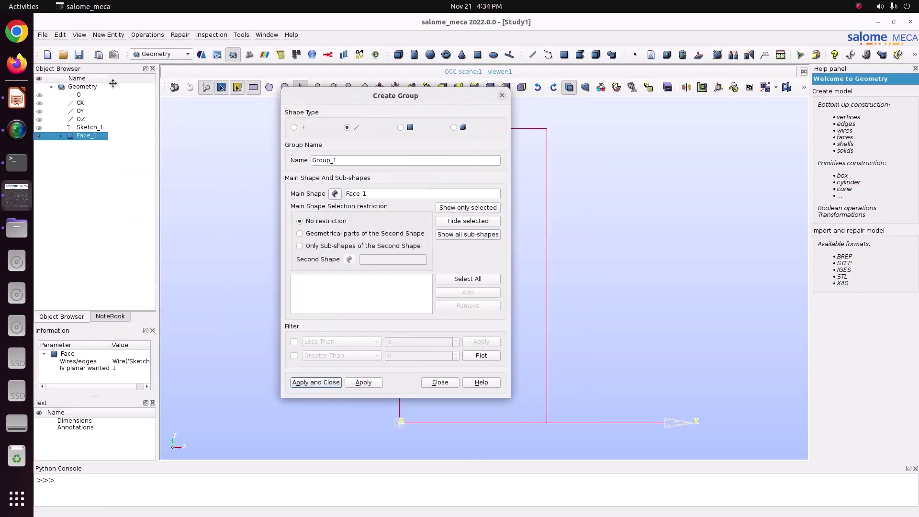
pyautogui.moveTo(456, 102); pyautogui.dragTo(110, 82)
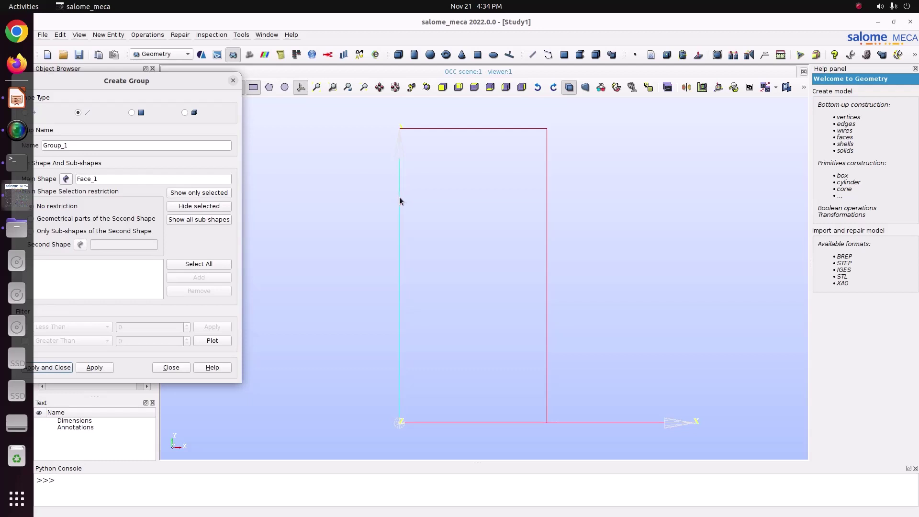
pyautogui.click(400, 201)
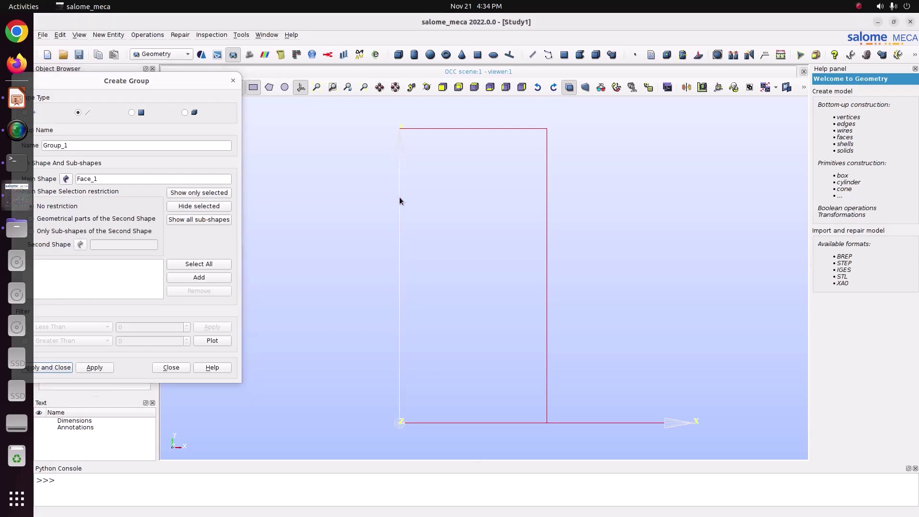
pyautogui.keyDown('shift'); pyautogui.click(450, 424); pyautogui.keyUp('shift')
pyautogui.keyDown('shift'); pyautogui.click(547, 389); pyautogui.keyUp('shift')
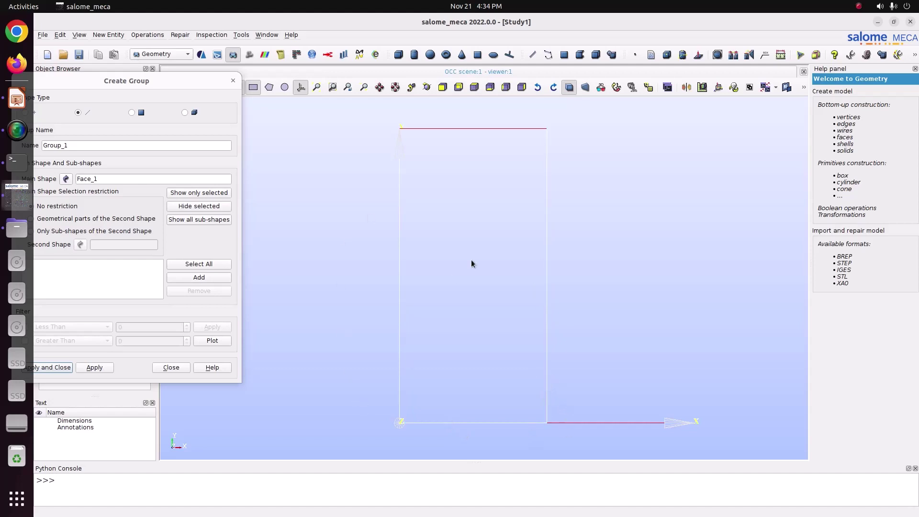
pyautogui.moveTo(174, 91); pyautogui.dragTo(334, 107)
pyautogui.click(360, 293)
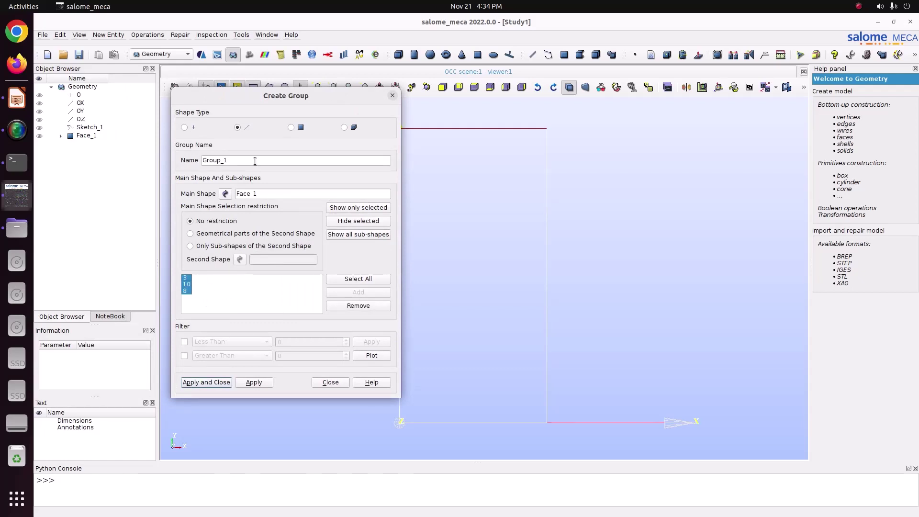
# Name the three-edge group 100_temp and create it
pyautogui.moveTo(254, 161); pyautogui.dragTo(171, 146)
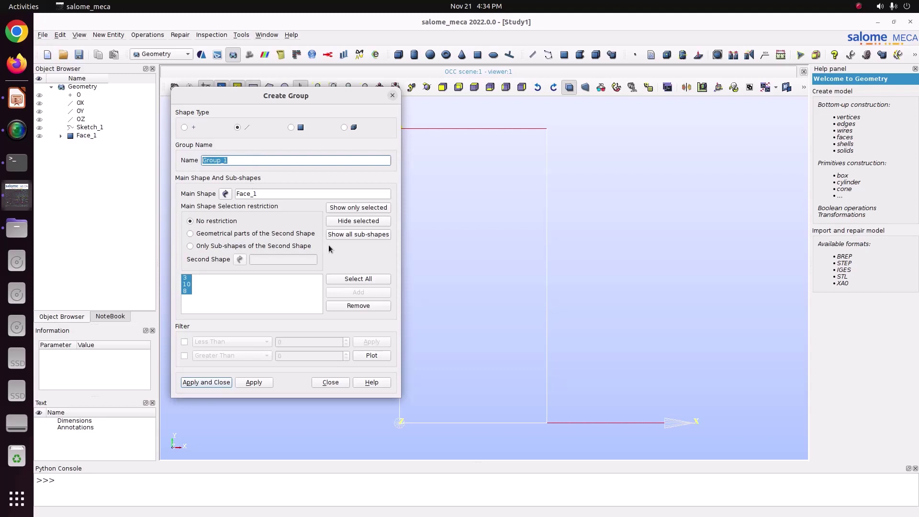
pyautogui.write('100_temp')
pyautogui.moveTo(216, 161); pyautogui.dragTo(206, 160)
pyautogui.click(238, 159)
pyautogui.moveTo(209, 162); pyautogui.dragTo(207, 161)
pyautogui.click(255, 385)
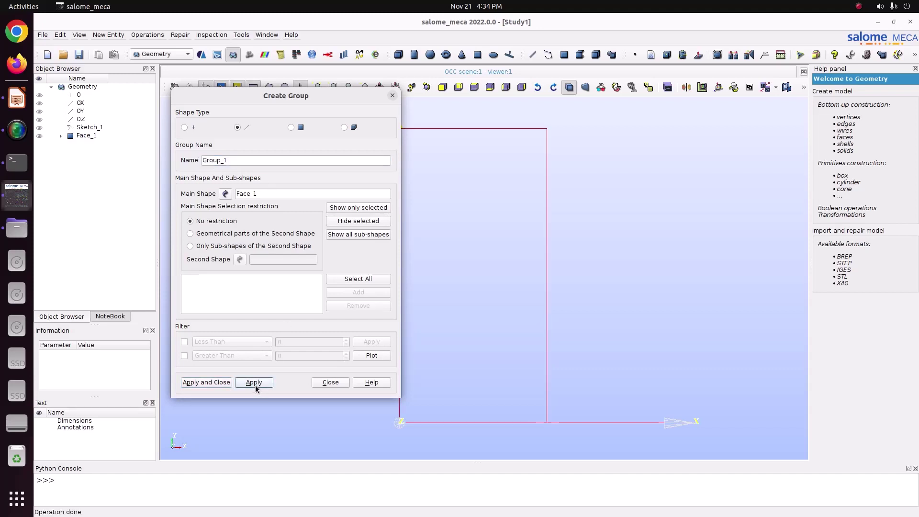
# Create a second edge group named 200_temp from the top edge of Face_1
pyautogui.click(474, 128)
pyautogui.click(357, 292)
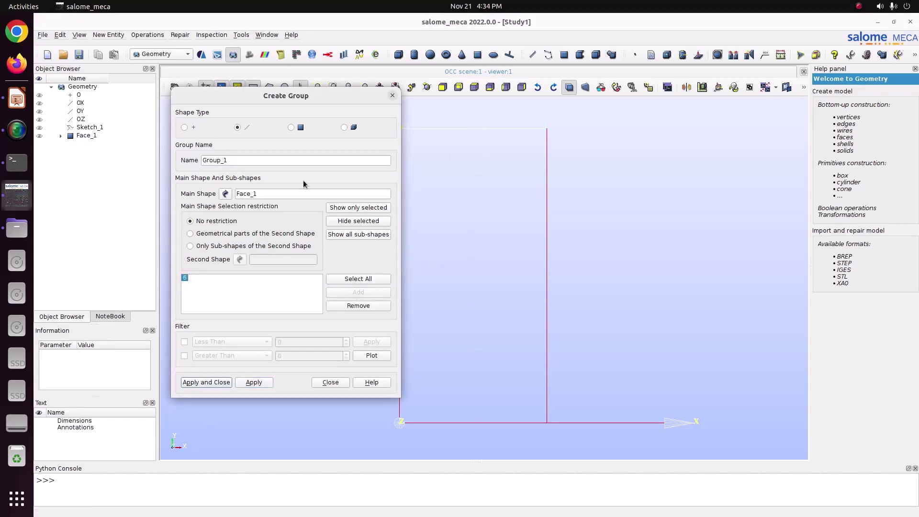
pyautogui.doubleClick(269, 158)
pyautogui.write('200_temp')
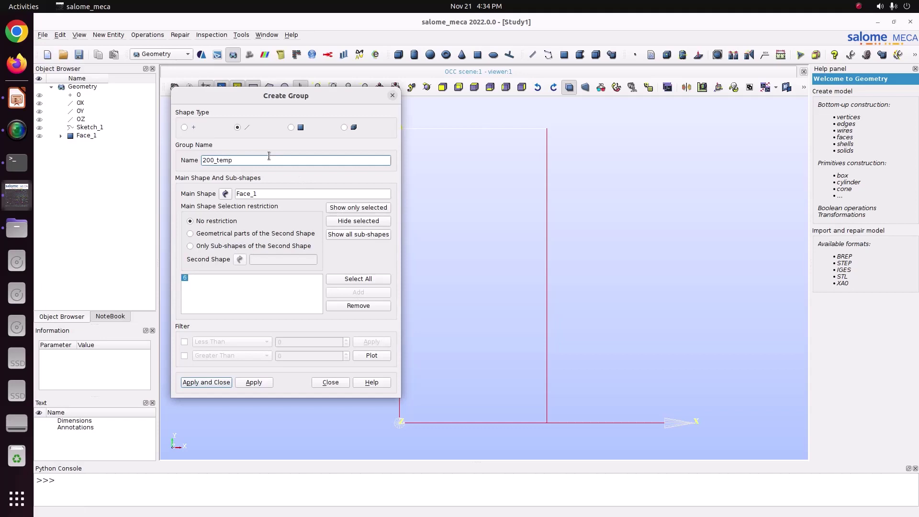
pyautogui.press('Return')
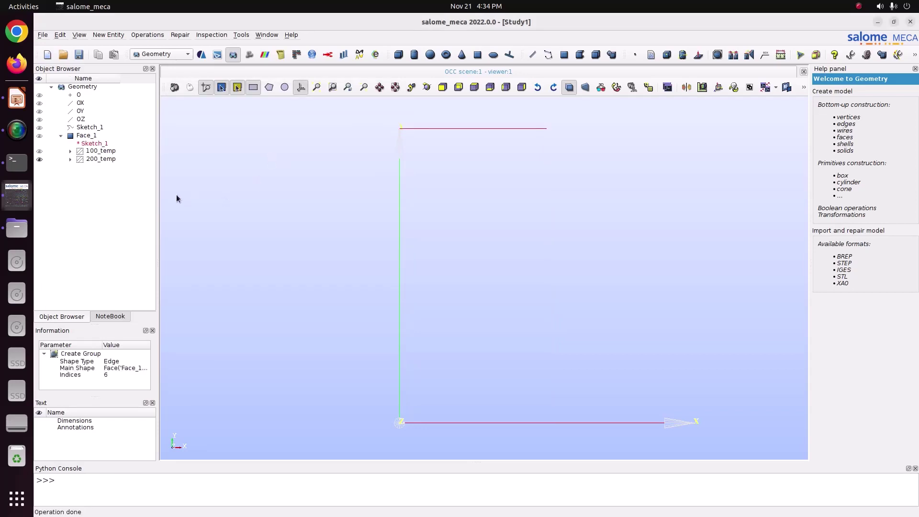
# Show 100_temp and Face_1, then create a face group named plate containing all of Face_1
pyautogui.click(40, 152)
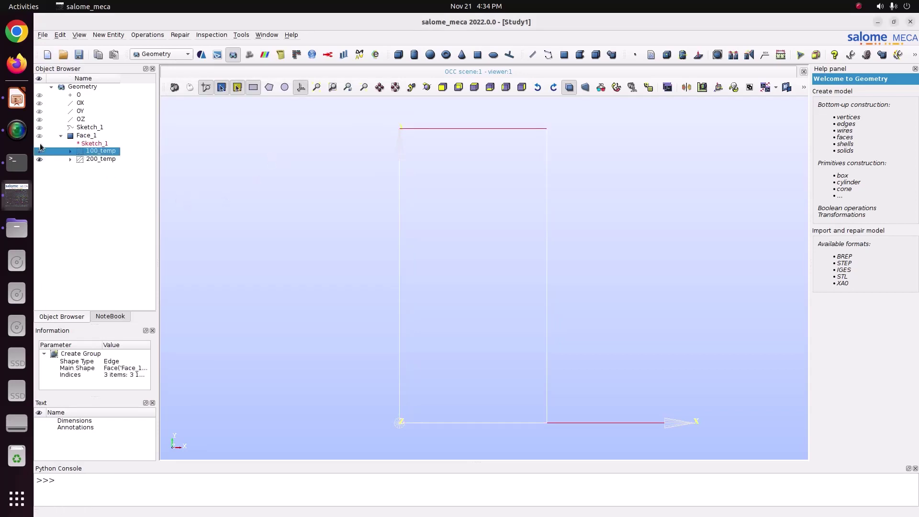
pyautogui.click(38, 137)
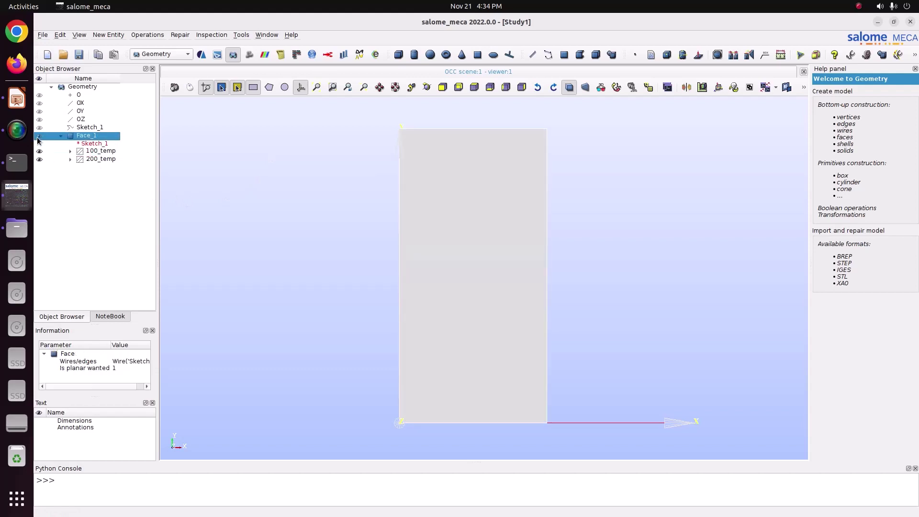
pyautogui.rightClick(106, 137)
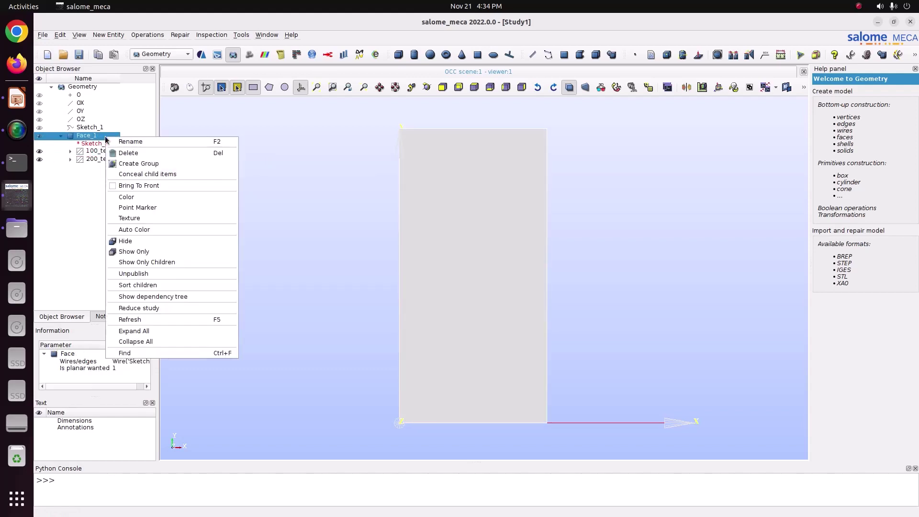
pyautogui.click(130, 165)
pyautogui.click(483, 132)
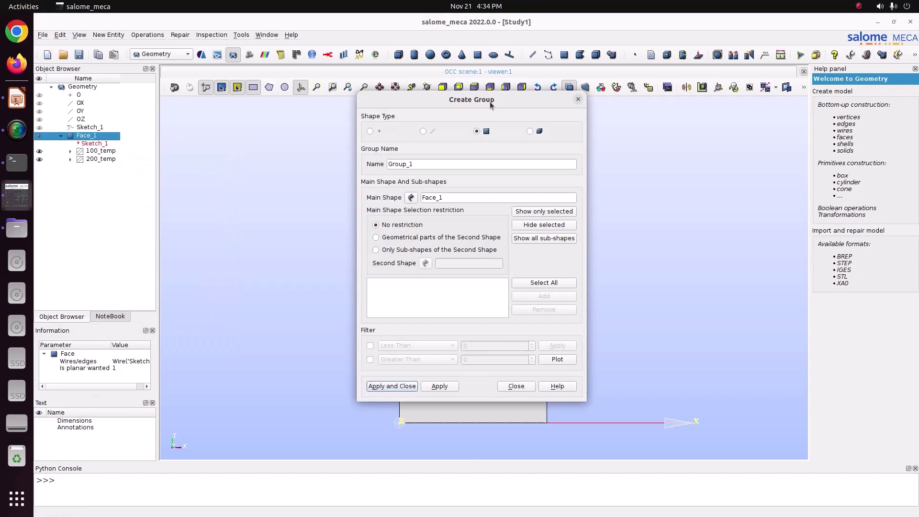
pyautogui.moveTo(490, 102); pyautogui.dragTo(269, 94)
pyautogui.click(335, 275)
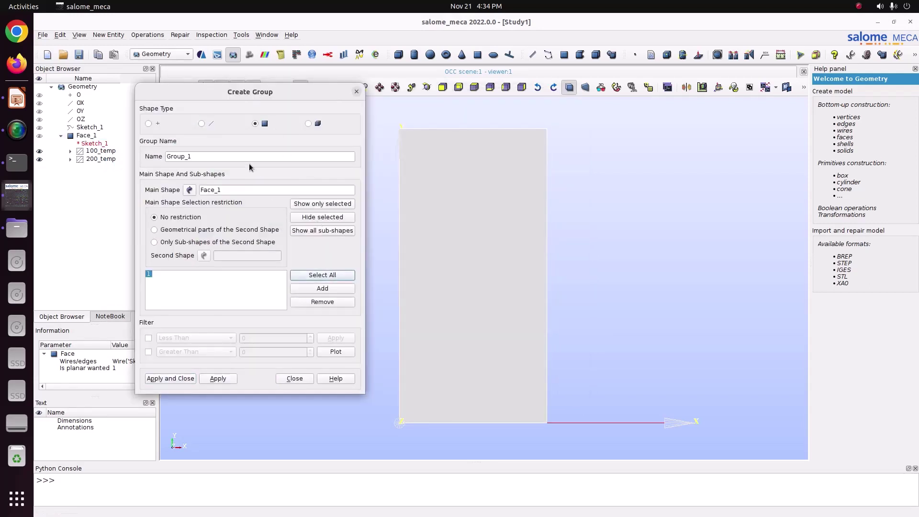
pyautogui.doubleClick(227, 154)
pyautogui.write('plate')
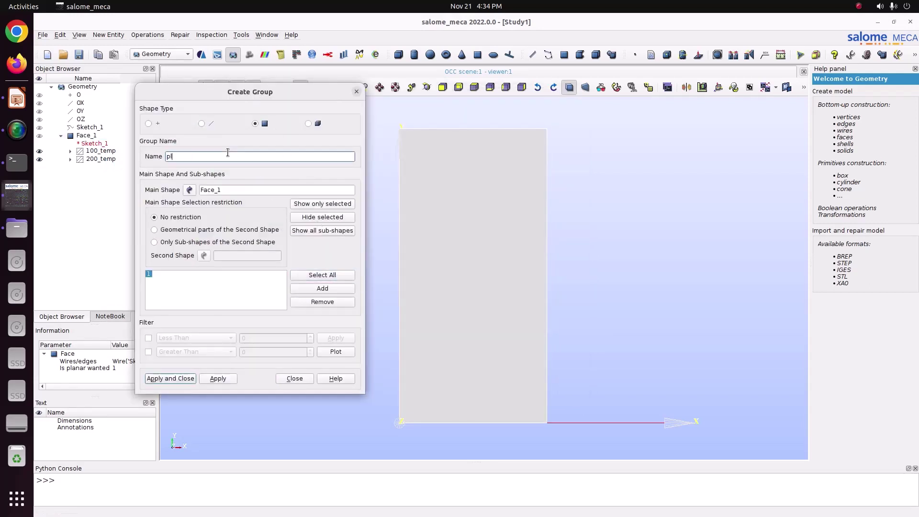
pyautogui.click(156, 380)
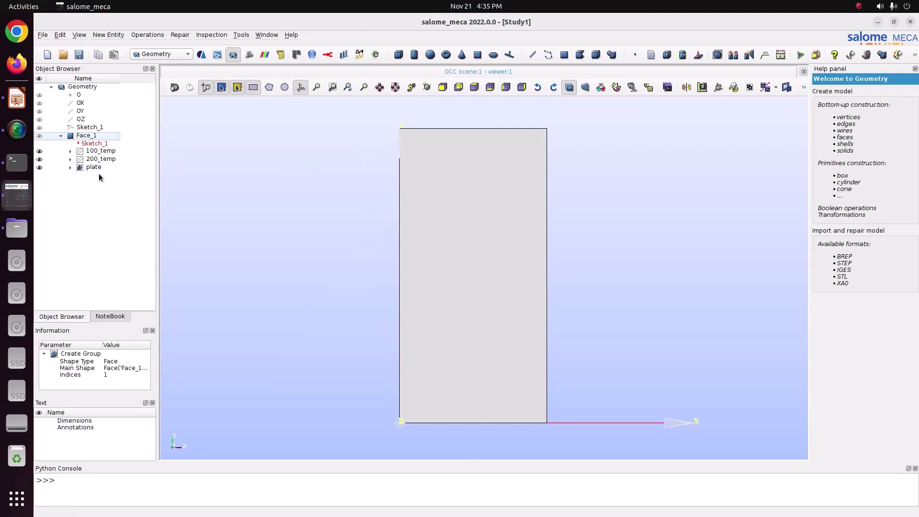
# Save the study as Study1 in the Pictures/CODE_ASTER/33_thermal_analysis_2D folder
pyautogui.hotkey('ctrl', 's')
pyautogui.click(348, 201)
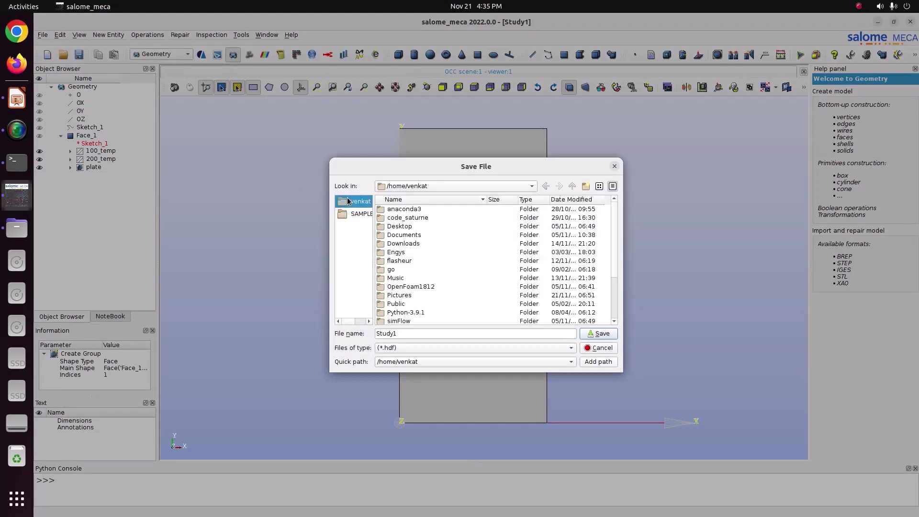
pyautogui.doubleClick(409, 296)
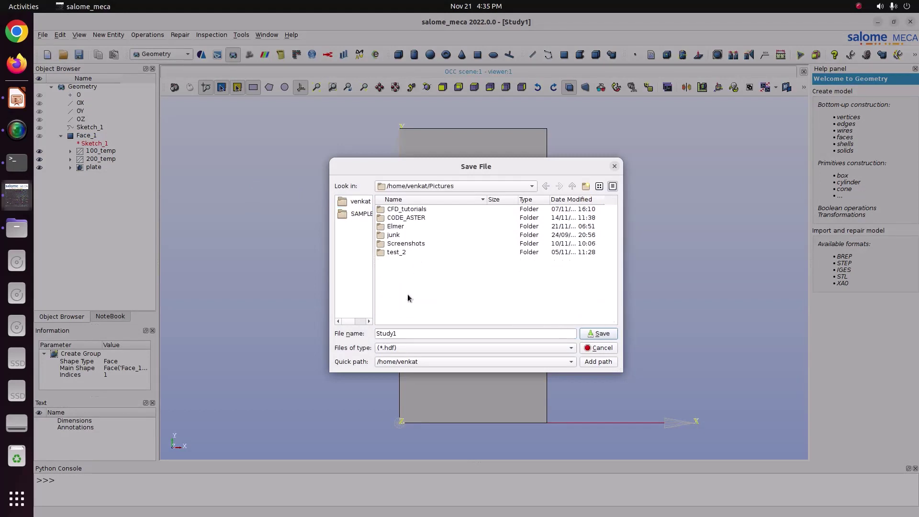
pyautogui.doubleClick(408, 219)
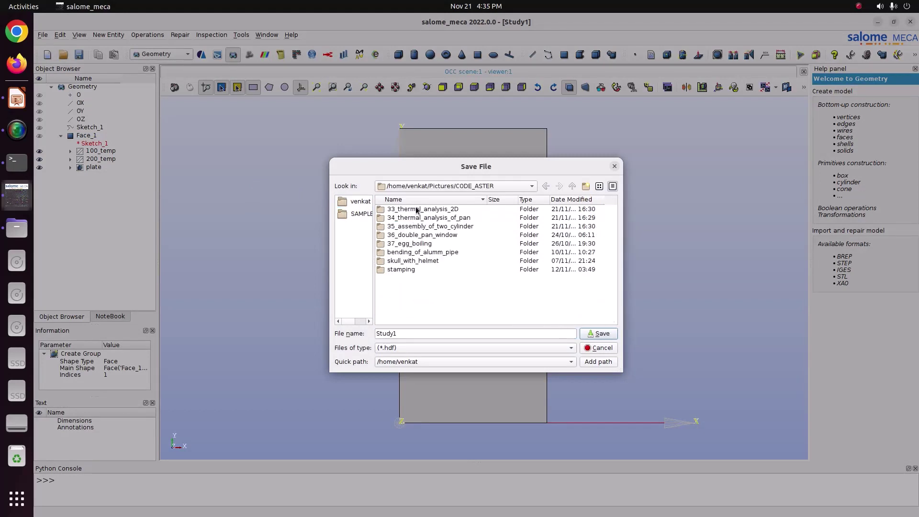
pyautogui.doubleClick(416, 210)
pyautogui.click(601, 334)
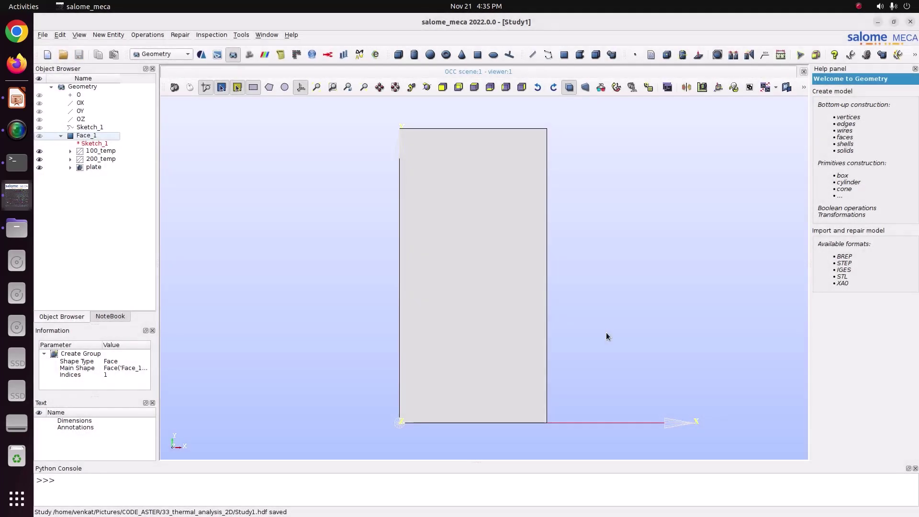
# In the Mesh module, start a mesh on Face_1 with Quadrangle: Mapping as its 2D algorithm
pyautogui.click(151, 56)
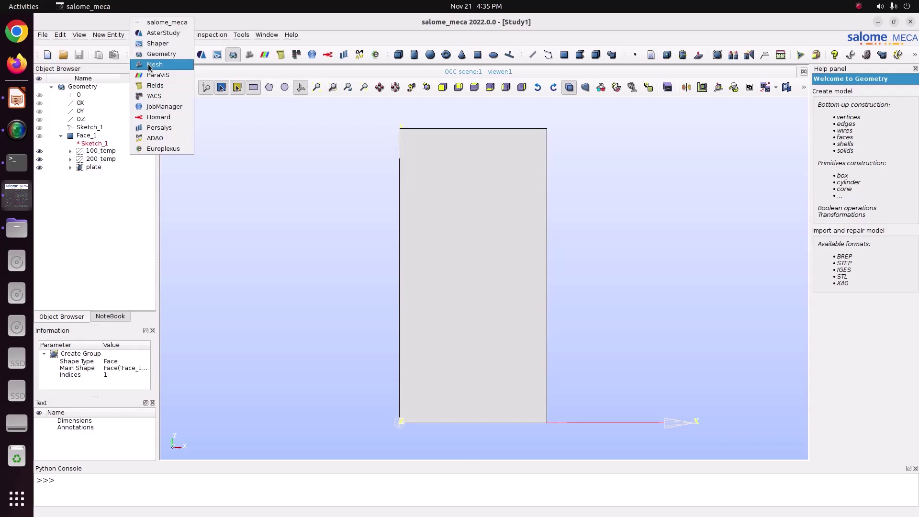
pyautogui.click(148, 65)
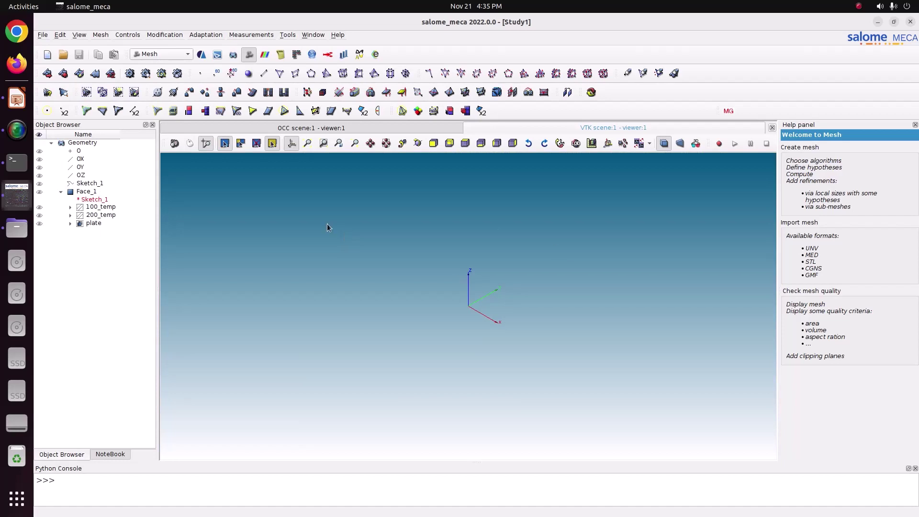
pyautogui.click(79, 192)
pyautogui.click(105, 36)
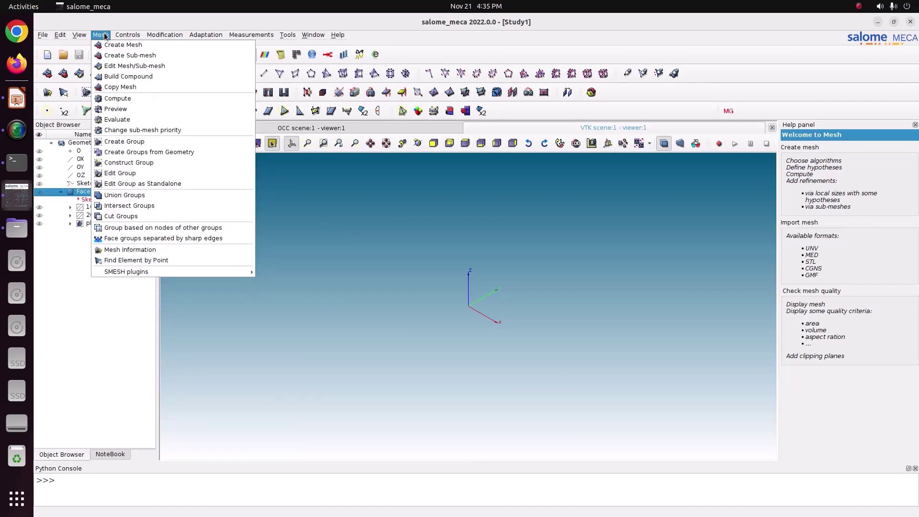
pyautogui.click(110, 45)
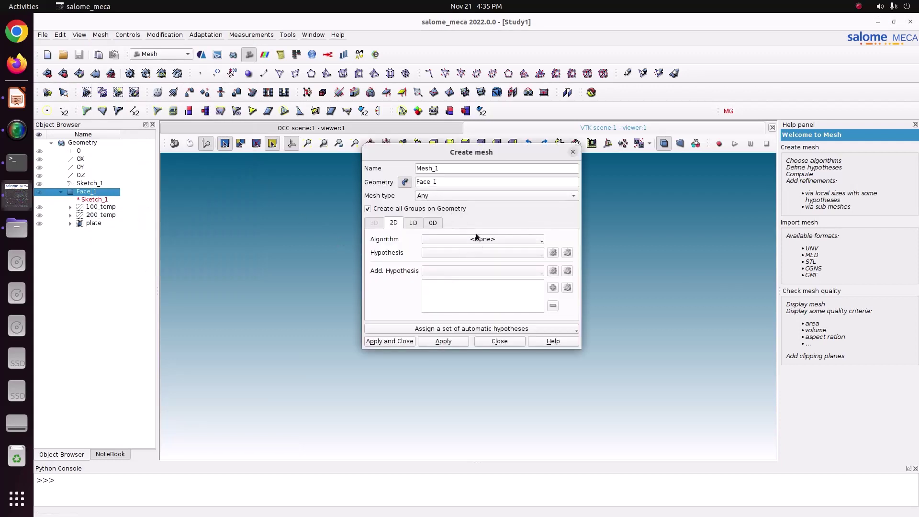
pyautogui.click(476, 329)
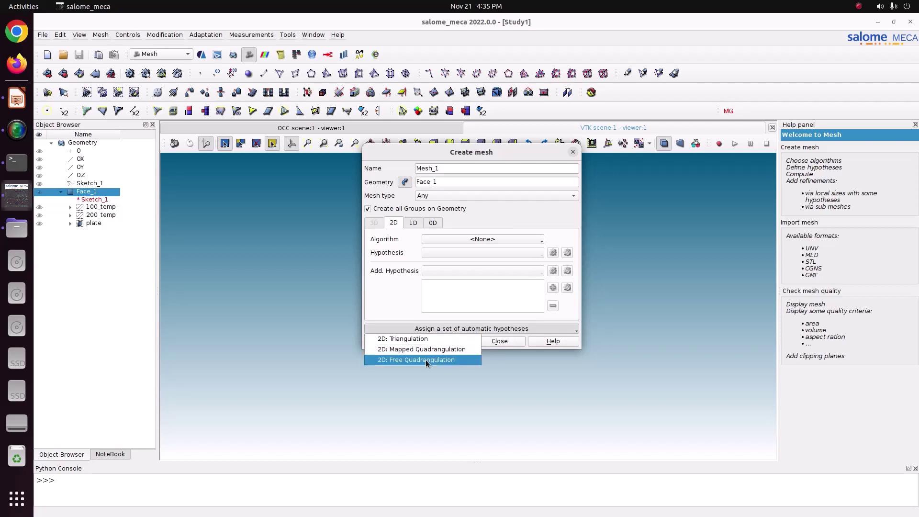
pyautogui.click(389, 271)
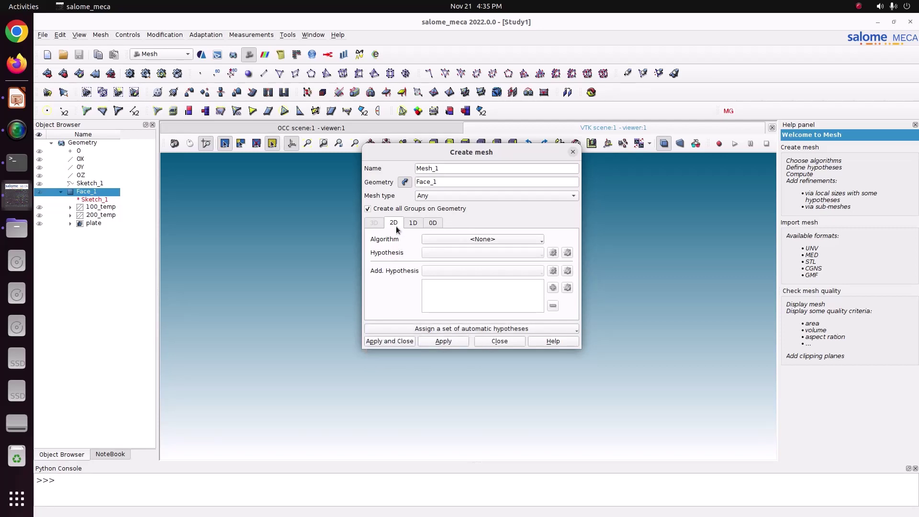
pyautogui.click(434, 240)
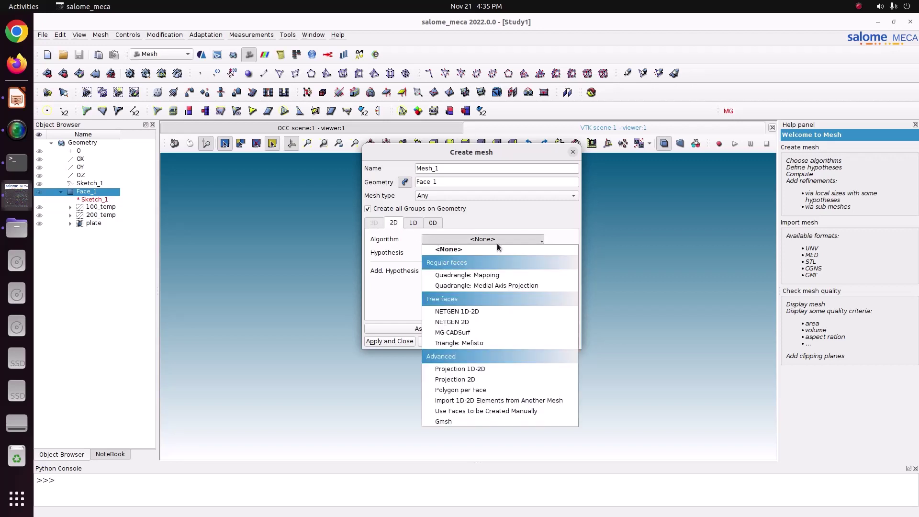
pyautogui.click(442, 279)
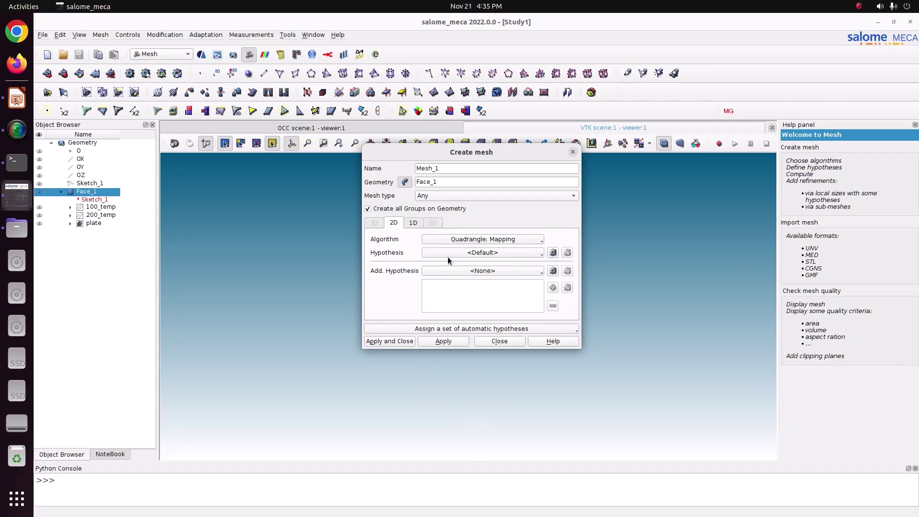
# Set the 1D algorithm to Wire Discretisation with a Local Length hypothesis of 0.5 and create the mesh
pyautogui.click(417, 222)
pyautogui.click(450, 238)
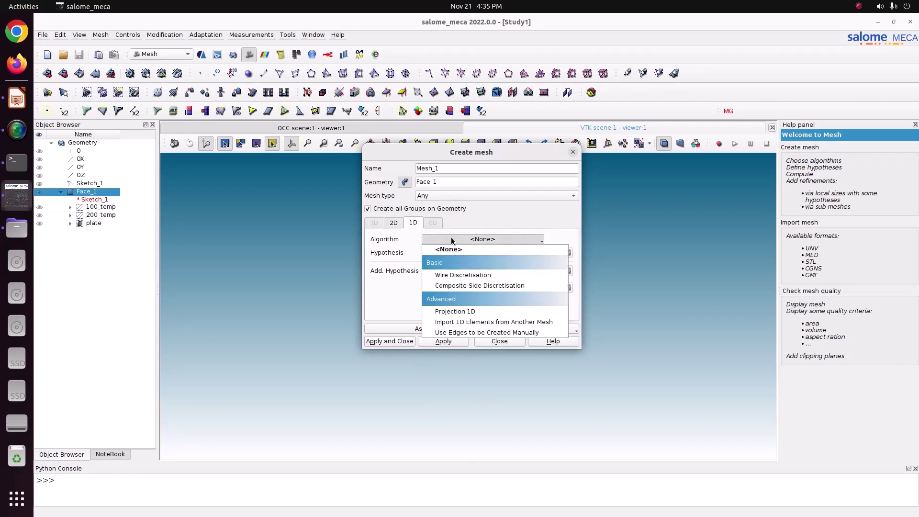
pyautogui.click(451, 275)
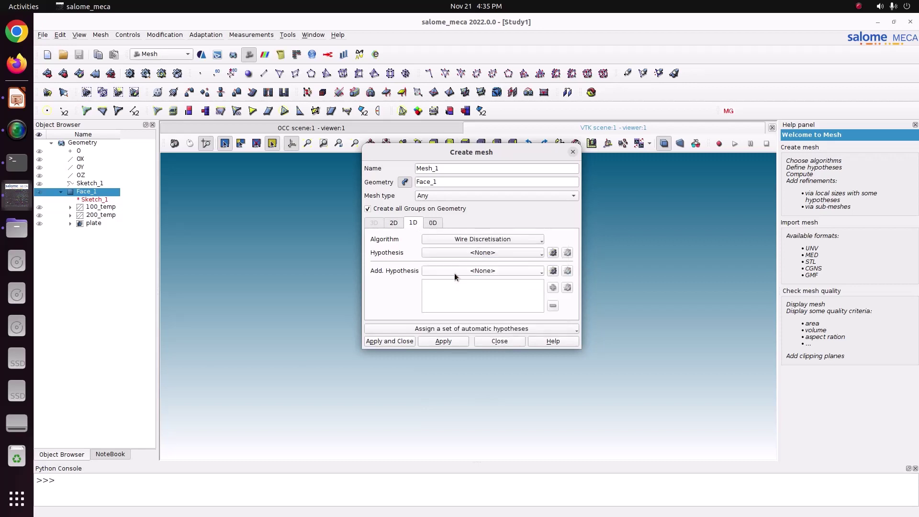
pyautogui.click(568, 253)
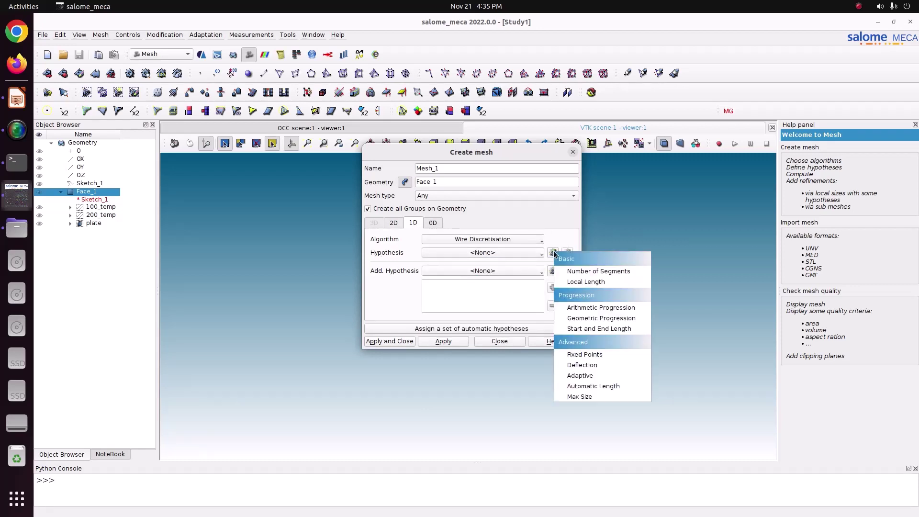
pyautogui.click(575, 282)
pyautogui.doubleClick(479, 237)
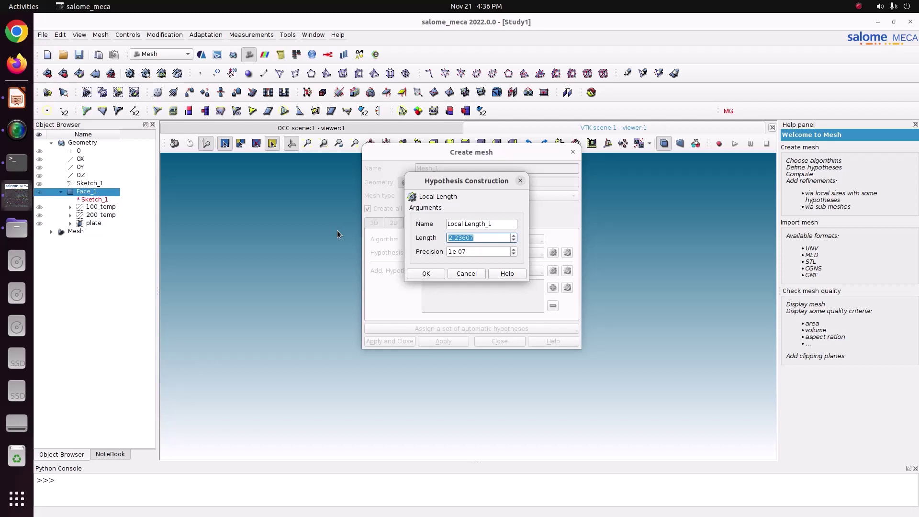
pyautogui.write('0.5')
pyautogui.click(426, 273)
pyautogui.click(386, 343)
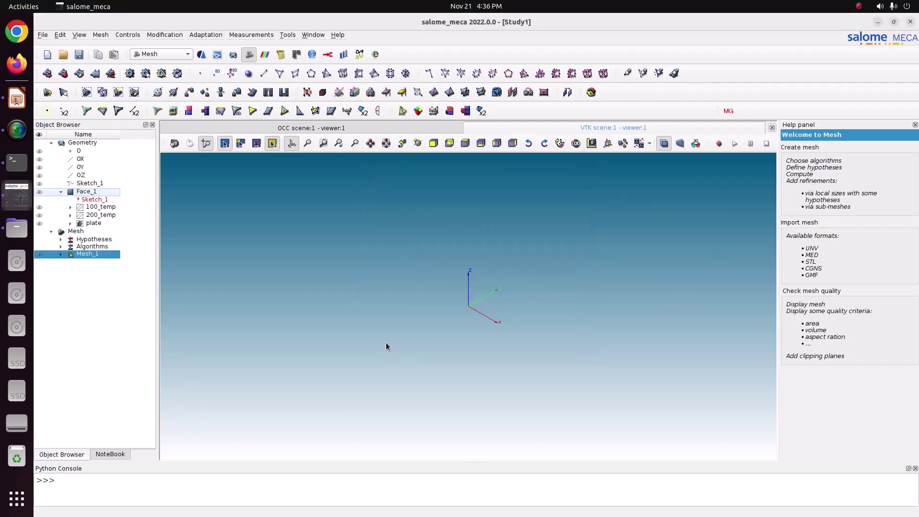
# Compute Mesh_1 and review its mesh information
pyautogui.rightClick(84, 257)
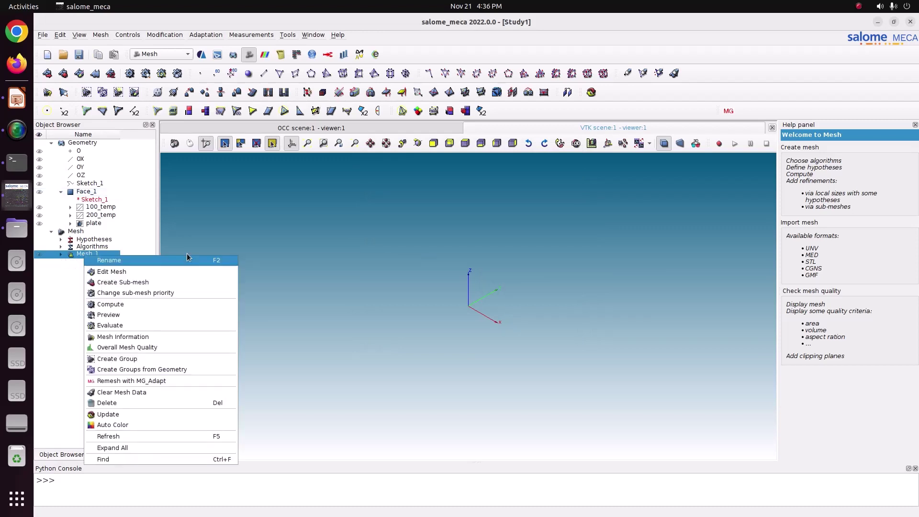
pyautogui.click(174, 304)
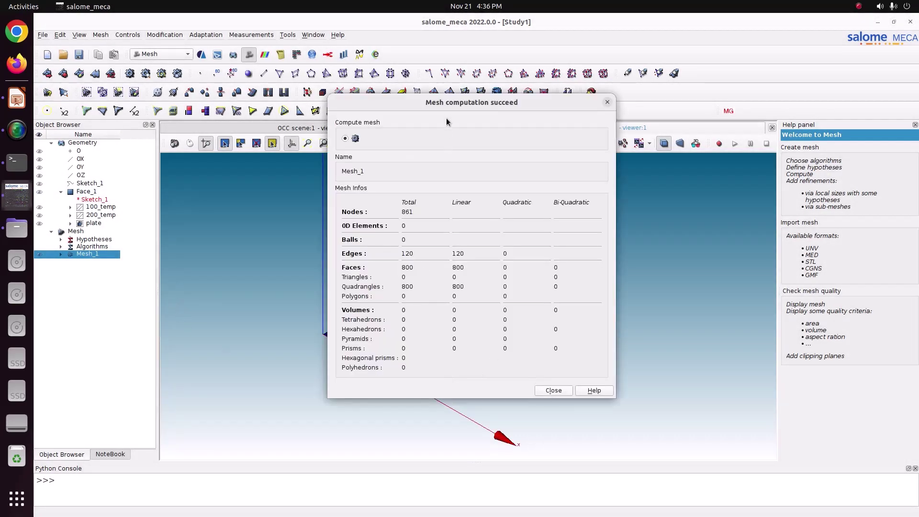
pyautogui.moveTo(518, 106); pyautogui.dragTo(609, 115)
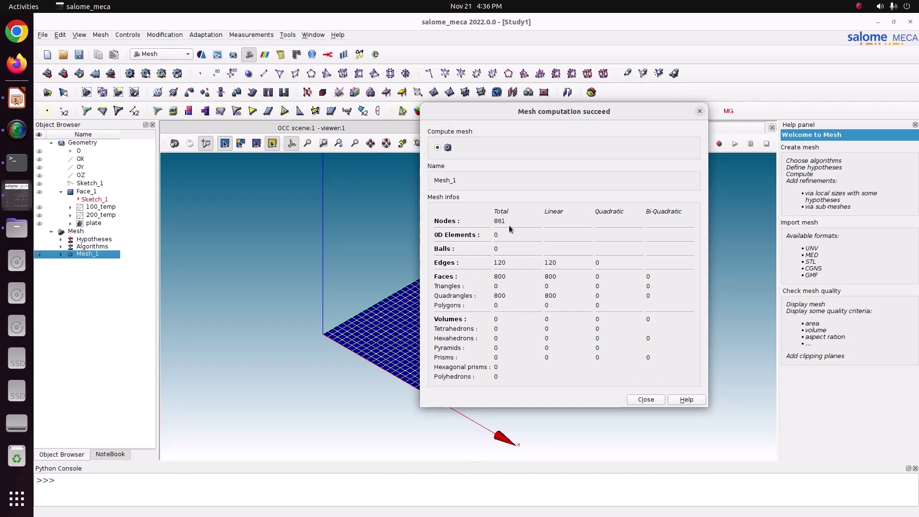
pyautogui.click(645, 400)
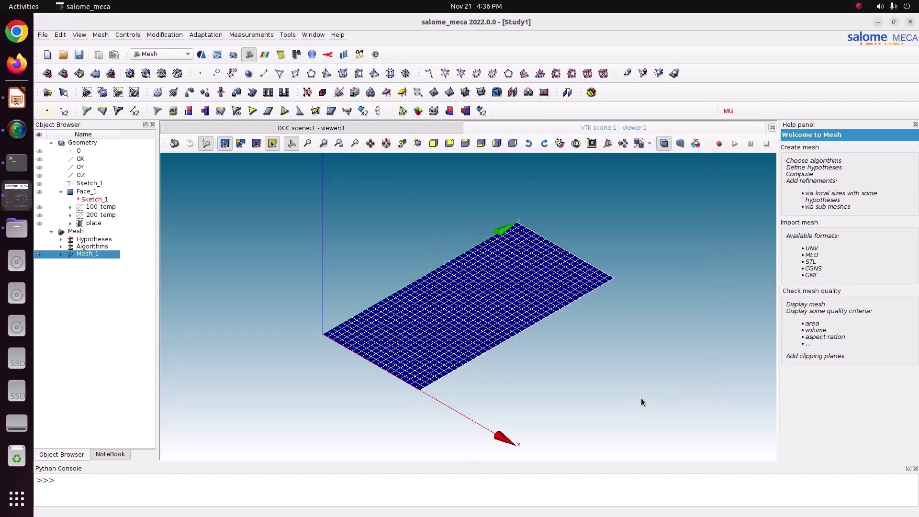
# Convert Mesh_1 to quadratic elements with medium nodes on geometry
pyautogui.click(464, 143)
pyautogui.click(481, 143)
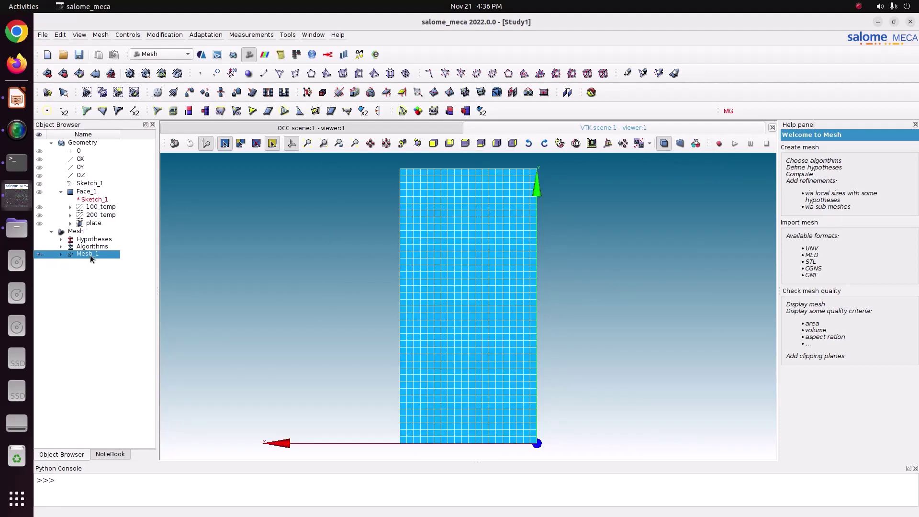
pyautogui.click(160, 36)
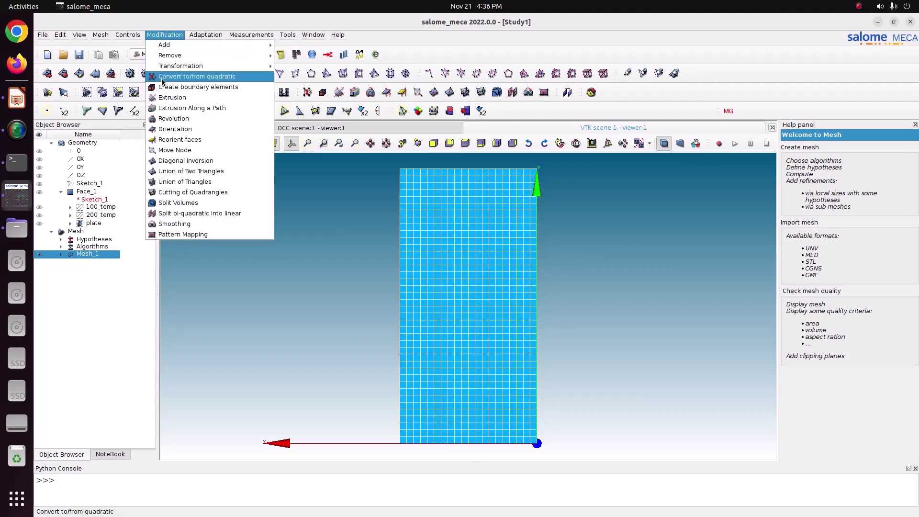
pyautogui.click(202, 77)
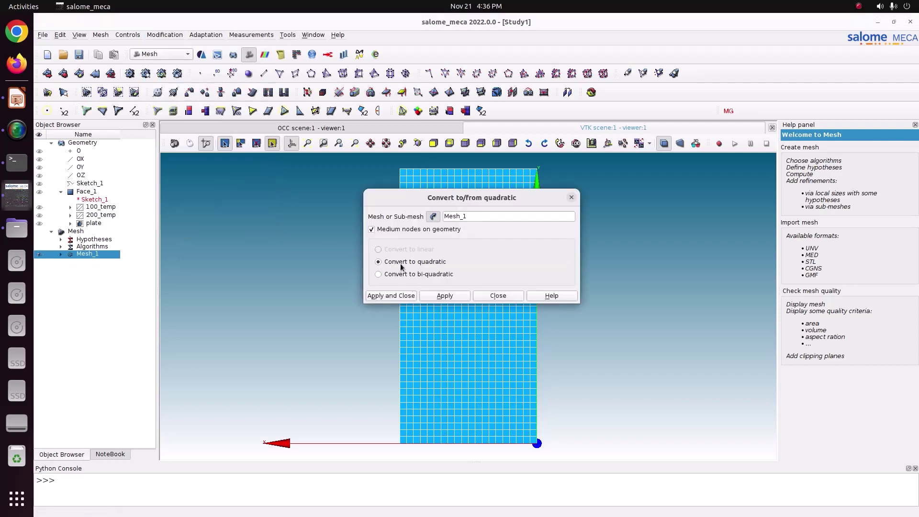
pyautogui.click(396, 296)
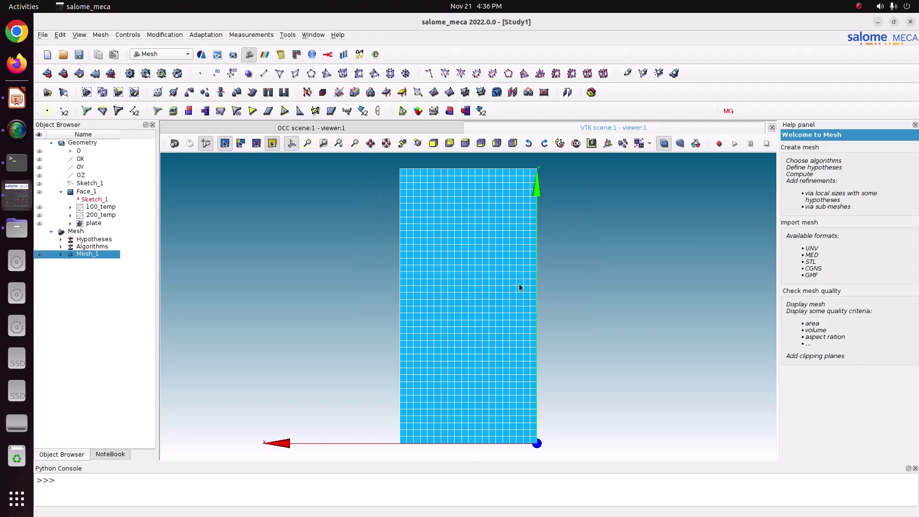
# Examine the medium nodes of the quadratic Mesh_1 near the plate's edge using the Add Node command's node display, without adding a node
pyautogui.scroll(4, 486, 337)
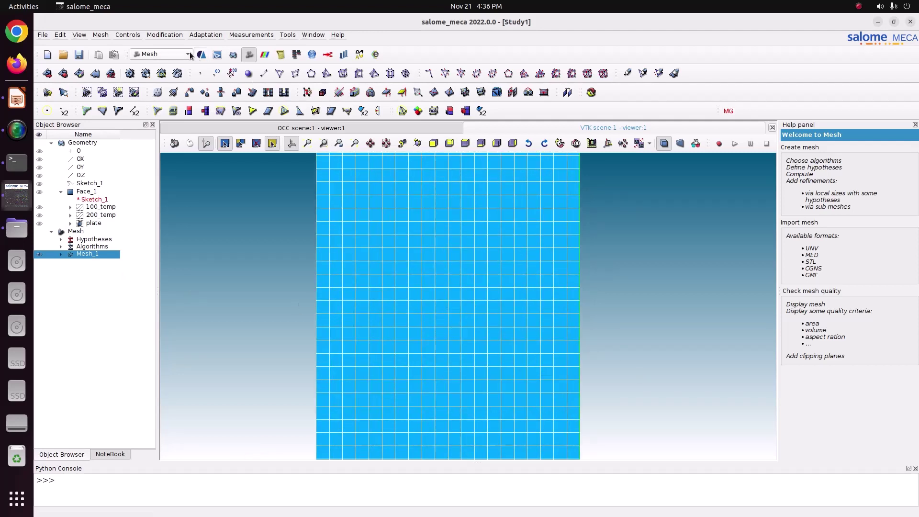
pyautogui.click(159, 34)
pyautogui.moveTo(163, 44)
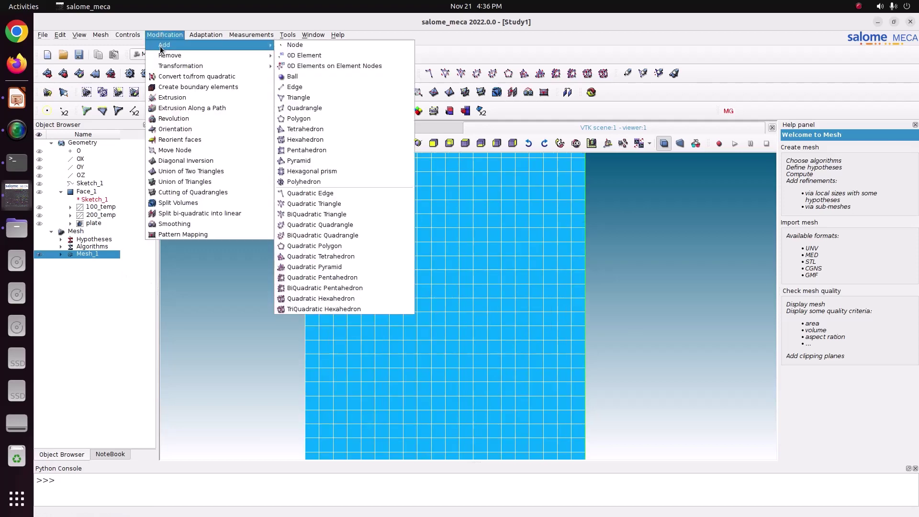
pyautogui.click(292, 45)
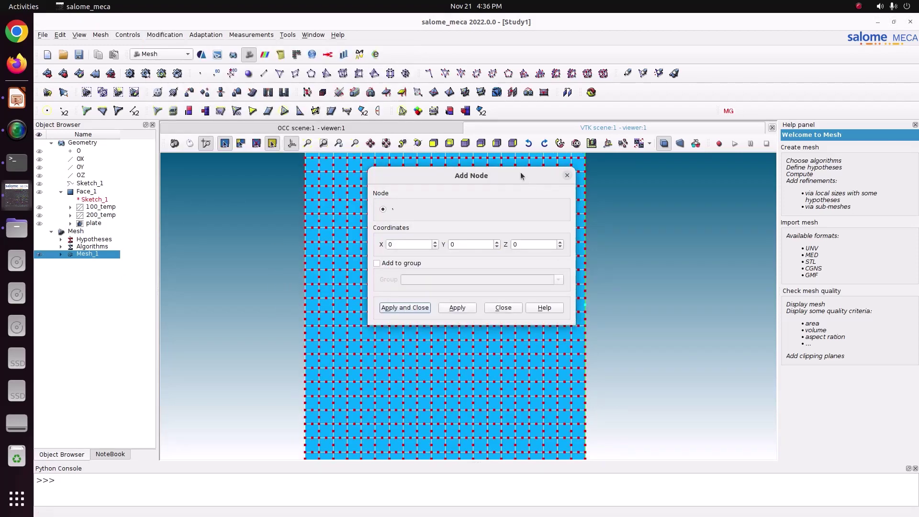
pyautogui.moveTo(521, 171); pyautogui.dragTo(265, 82)
pyautogui.click(584, 302)
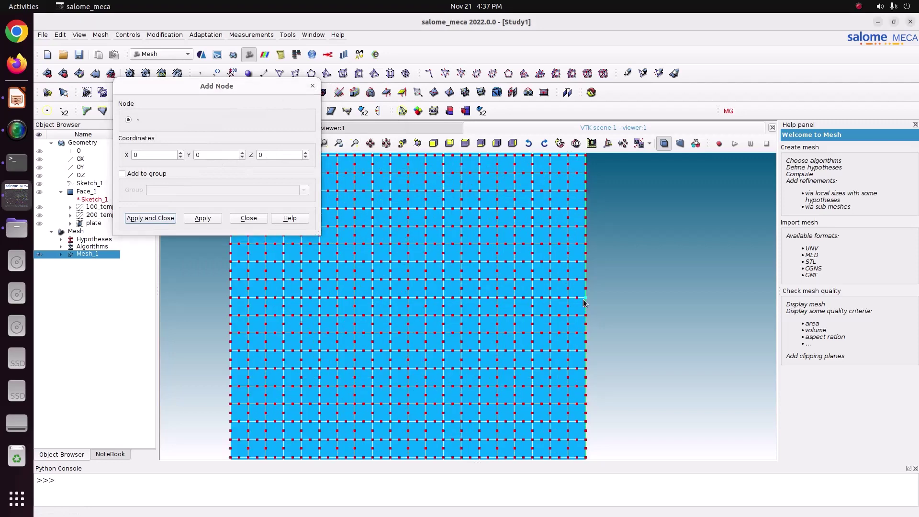
pyautogui.scroll(10, 583, 302)
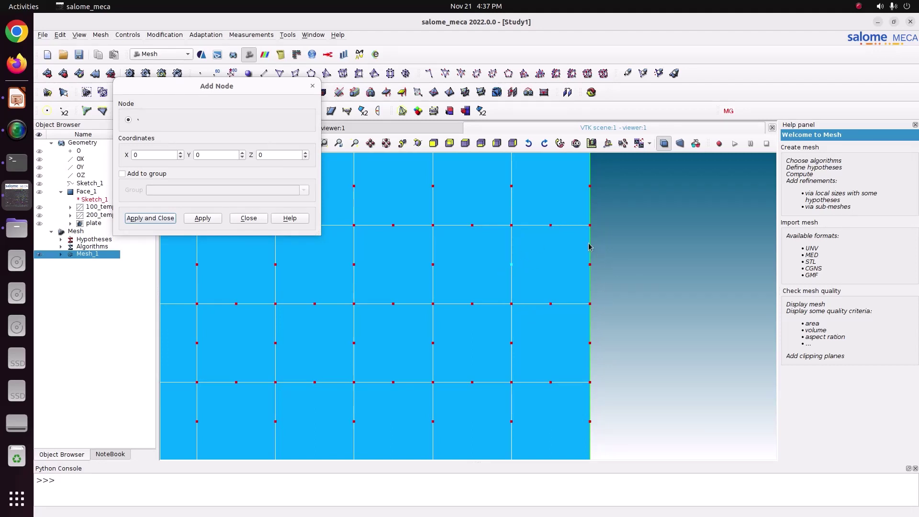
pyautogui.click(311, 87)
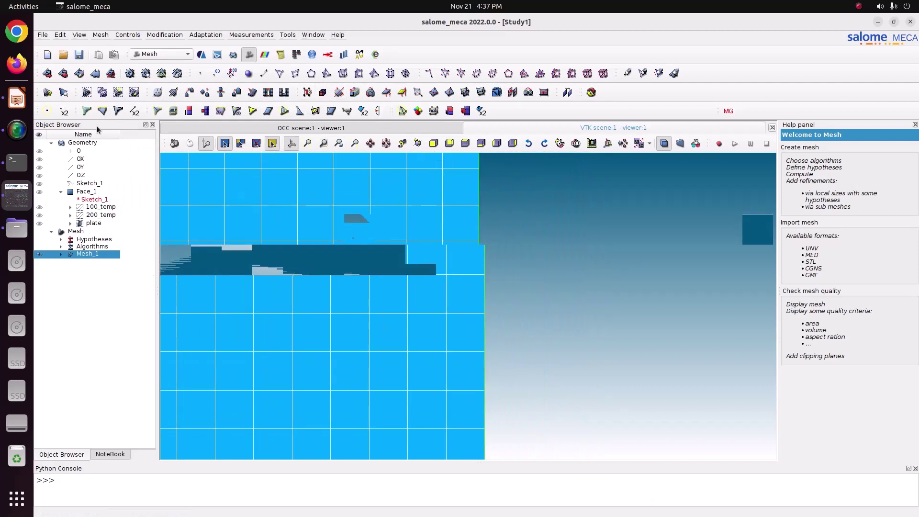
# Save the study and expand Mesh_1's edge and face groups to check them
pyautogui.click(79, 54)
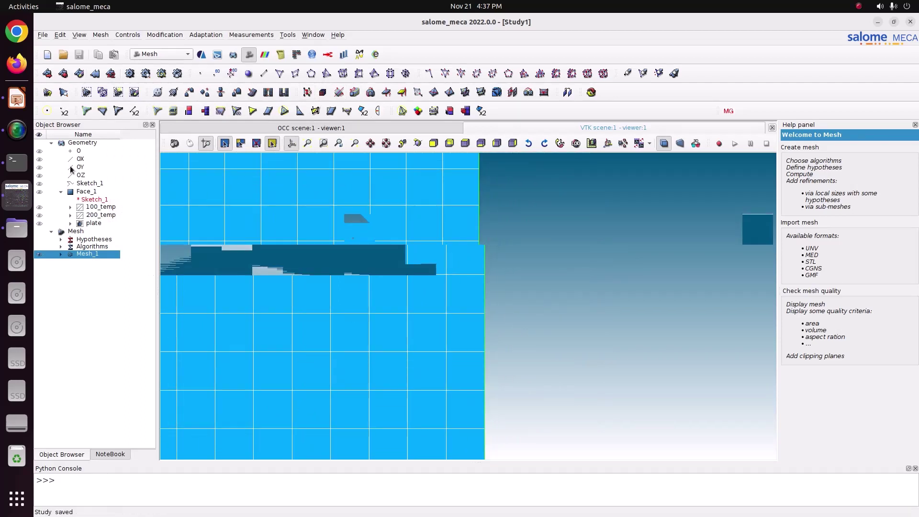
pyautogui.click(60, 254)
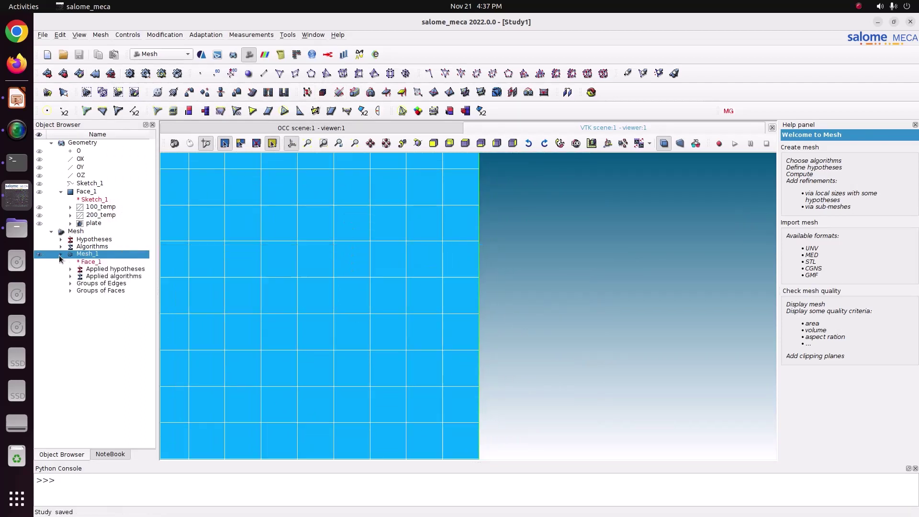
pyautogui.click(70, 283)
pyautogui.click(71, 306)
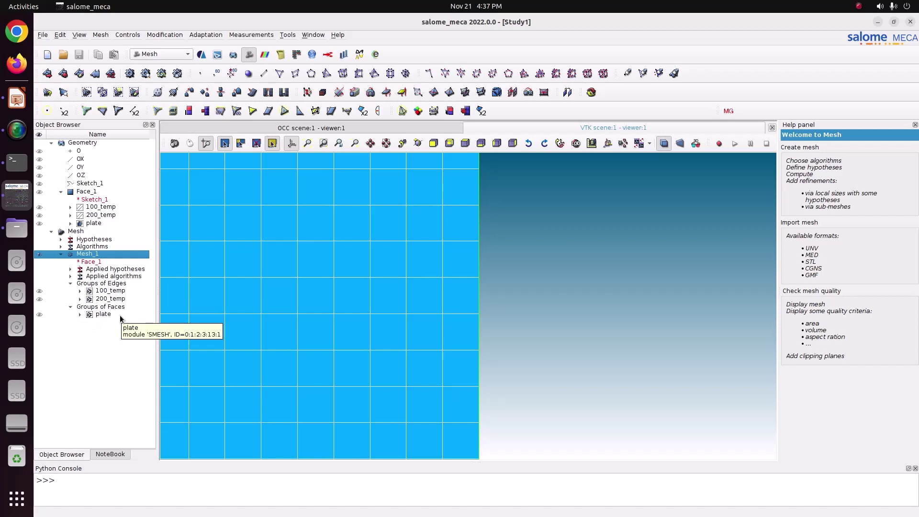
# Switch to the AsterStudy module with the stable code_aster version
pyautogui.click(157, 54)
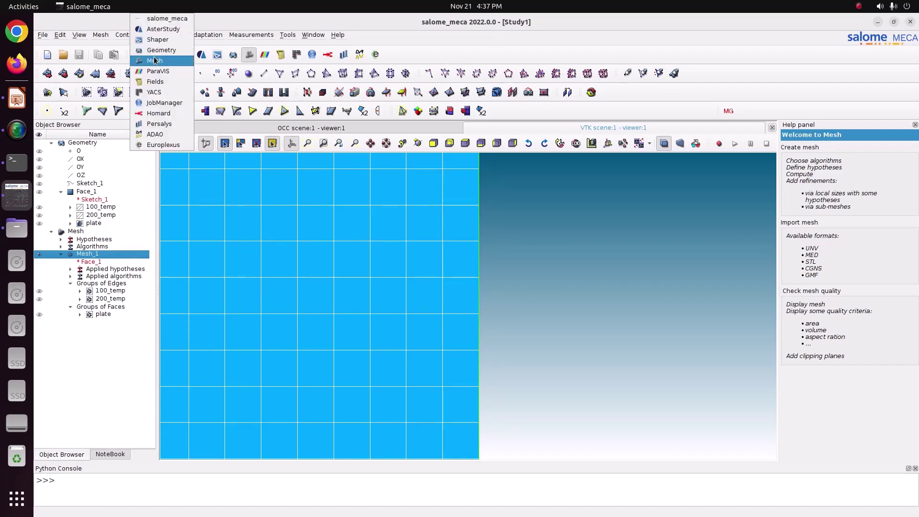
pyautogui.click(176, 33)
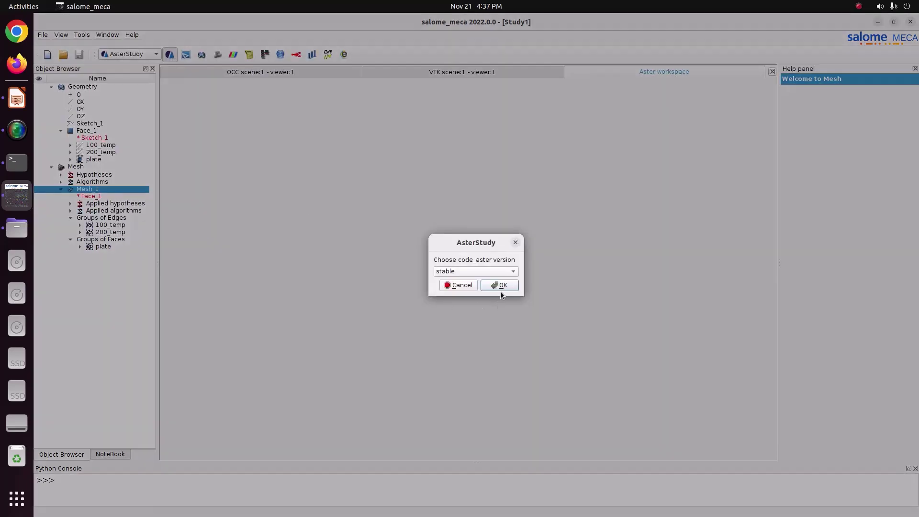
pyautogui.click(499, 285)
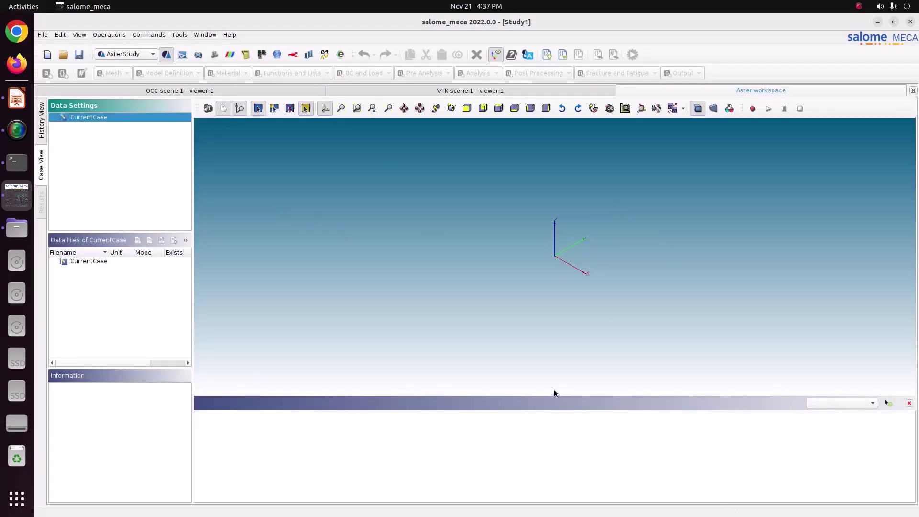
# Add a stage to CurrentCase using the Linear thermal analysis assistant
pyautogui.rightClick(88, 121)
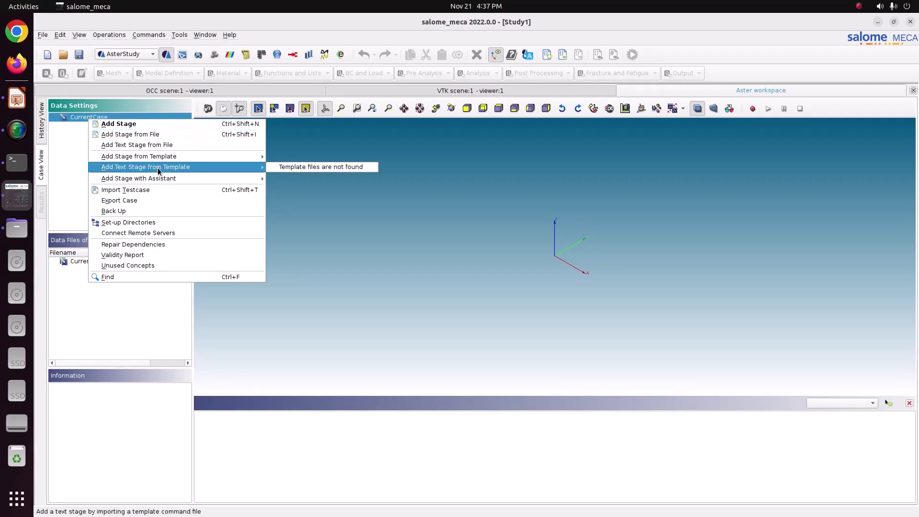
pyautogui.moveTo(117, 178)
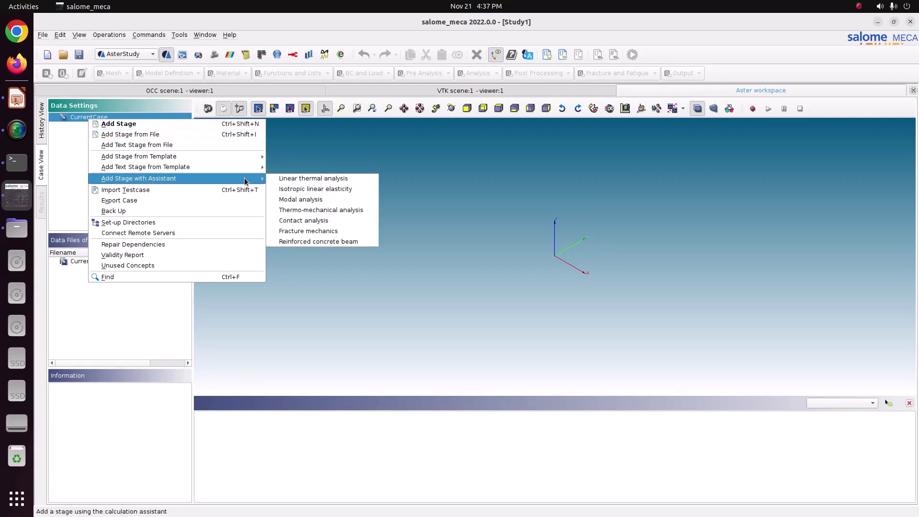
pyautogui.click(303, 179)
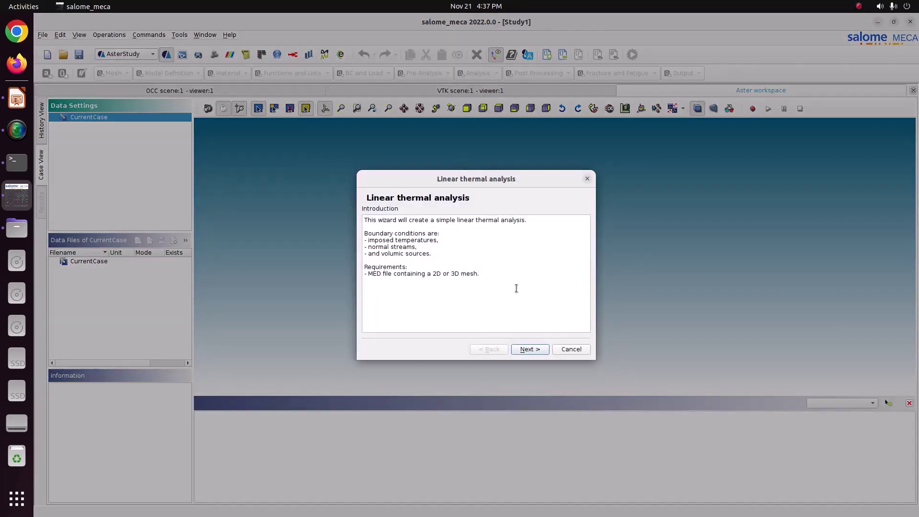
# Read the assistant's introduction for the supported boundary conditions and the mesh file requirement
pyautogui.moveTo(515, 288); pyautogui.dragTo(346, 211)
pyautogui.click(381, 244)
pyautogui.moveTo(427, 273); pyautogui.dragTo(488, 274)
pyautogui.moveTo(366, 243); pyautogui.dragTo(450, 238)
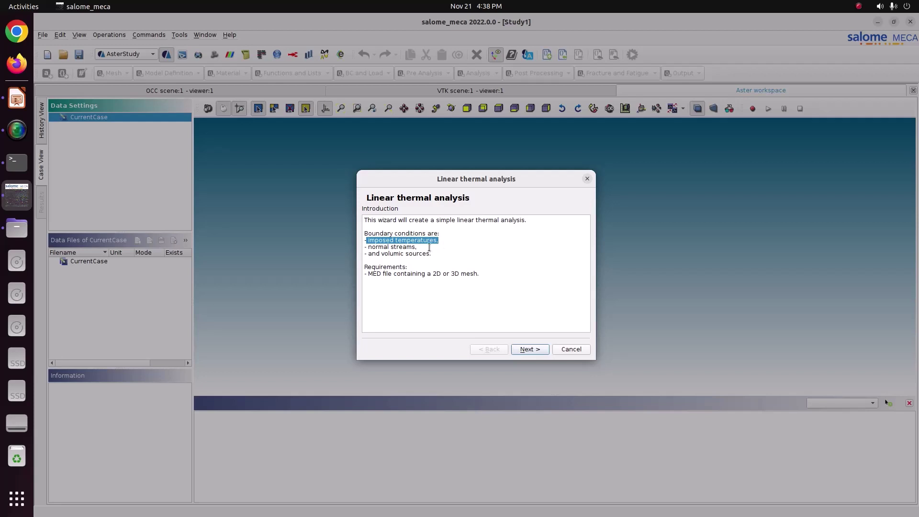
pyautogui.moveTo(429, 247); pyautogui.dragTo(367, 247)
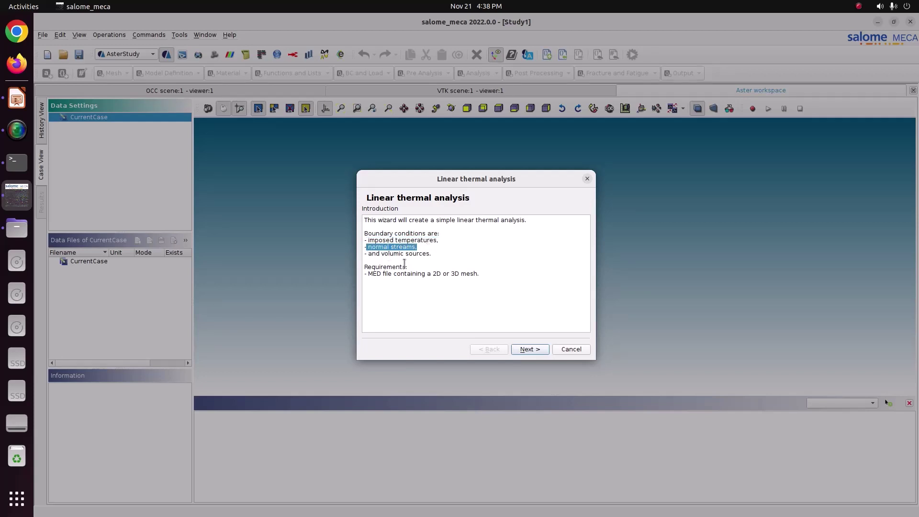
pyautogui.moveTo(447, 252); pyautogui.dragTo(351, 250)
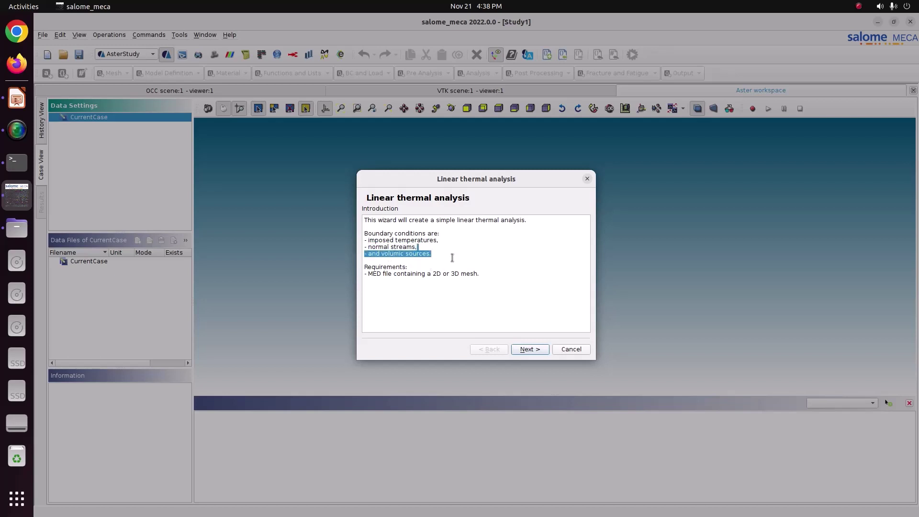
pyautogui.moveTo(441, 253); pyautogui.dragTo(356, 239)
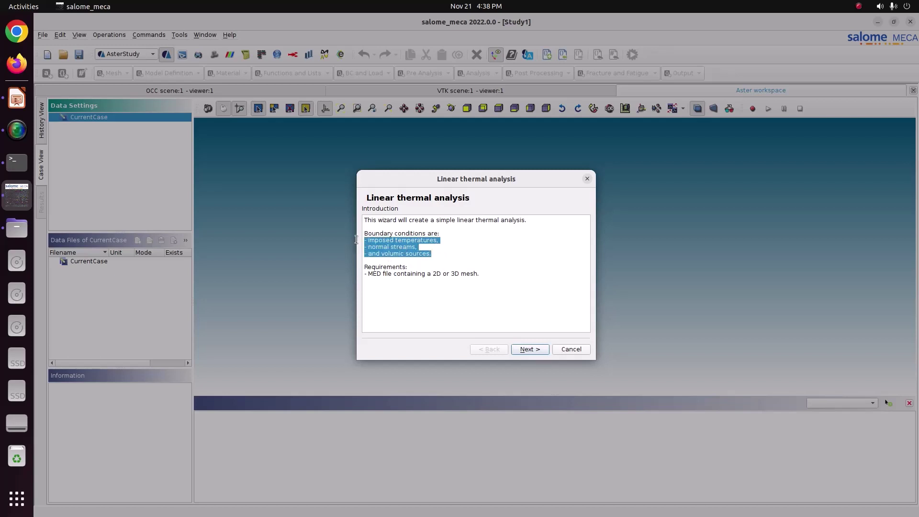
pyautogui.click(470, 243)
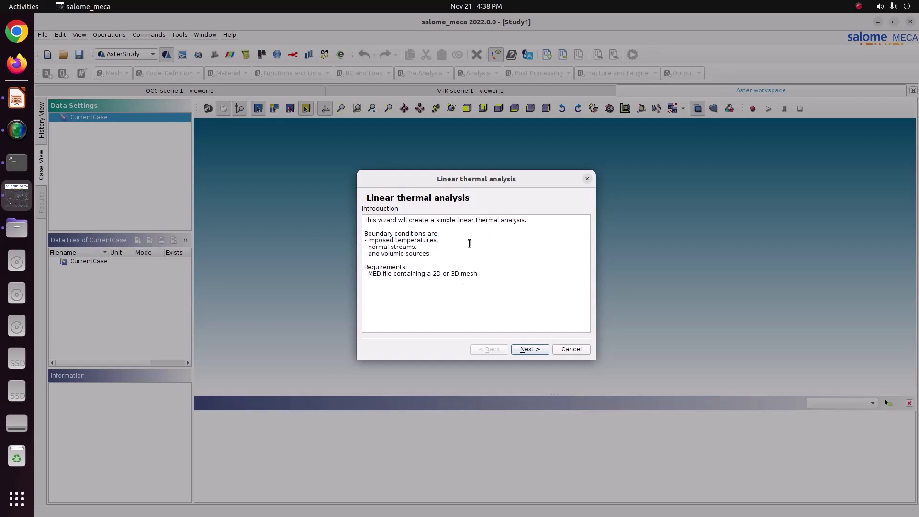
pyautogui.moveTo(365, 240); pyautogui.dragTo(444, 240)
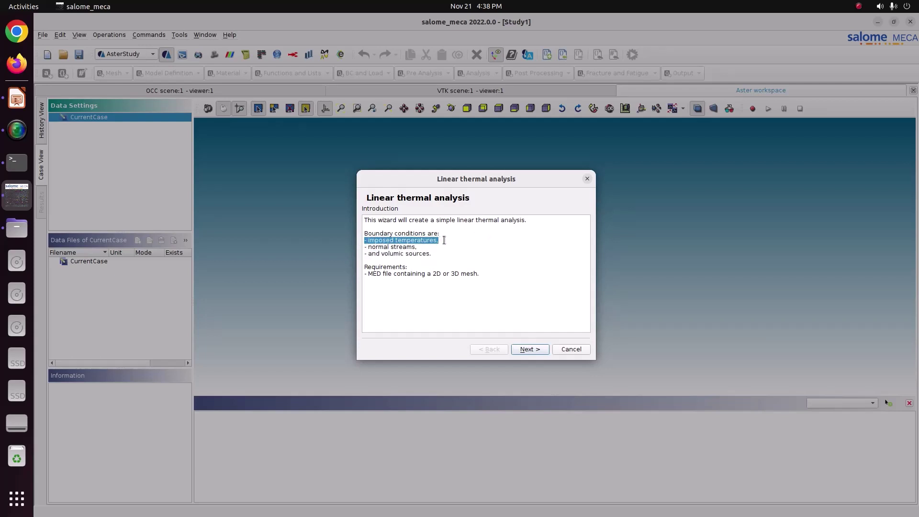
# Use Mesh_1 as the input mesh and choose PLAN as the kind of model
pyautogui.click(529, 350)
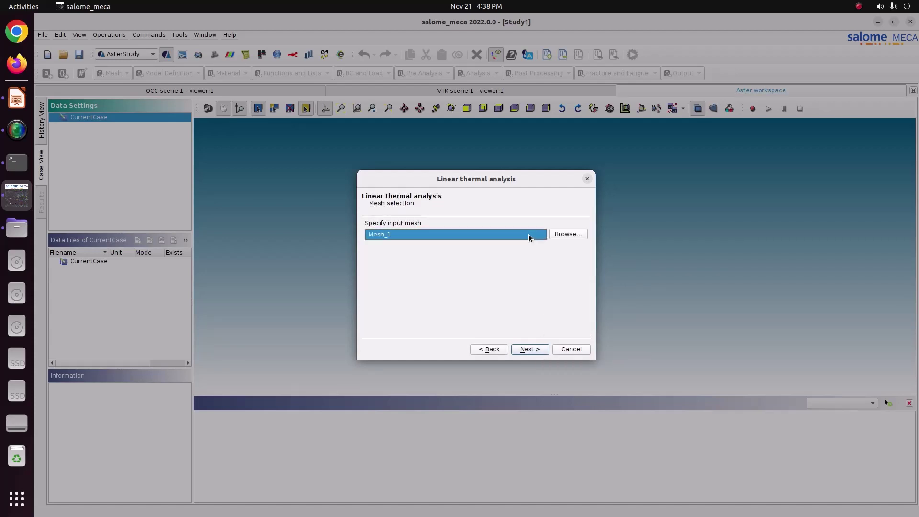
pyautogui.click(529, 349)
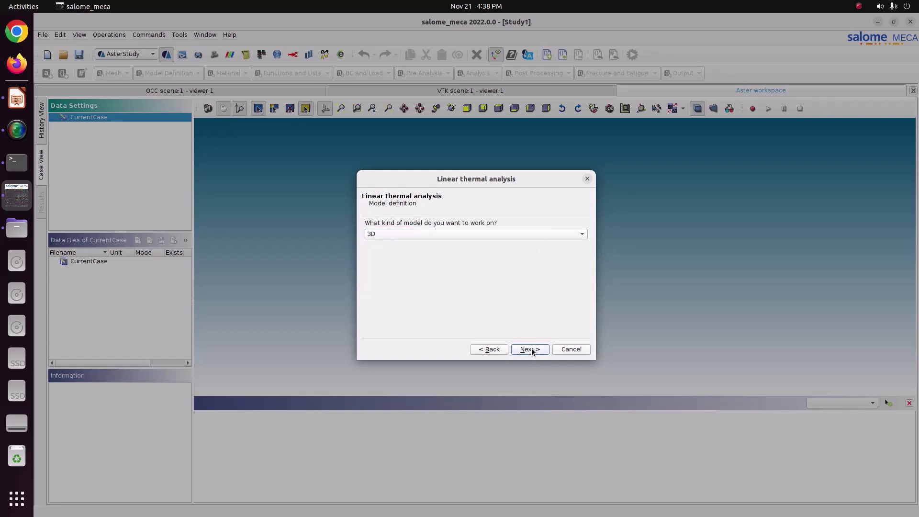
pyautogui.click(464, 234)
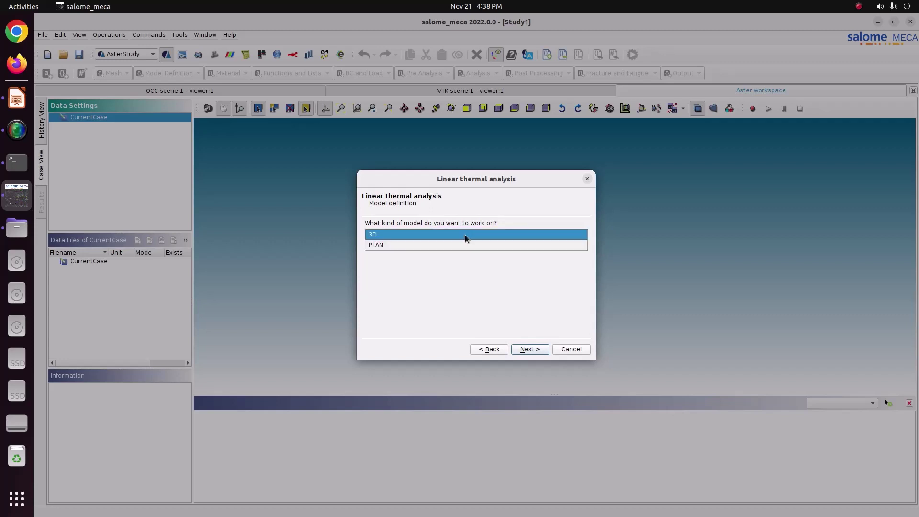
pyautogui.click(453, 246)
pyautogui.click(530, 350)
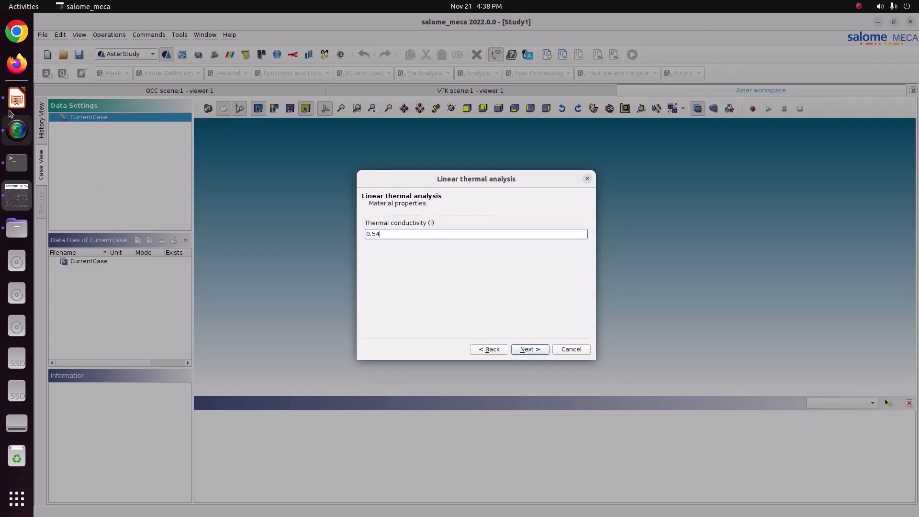
# Check the plate's conductivity on the exercise slide in LibreOffice Impress and set the thermal conductivity to 401 in the Salome-Meca assistant
pyautogui.click(26, 114)
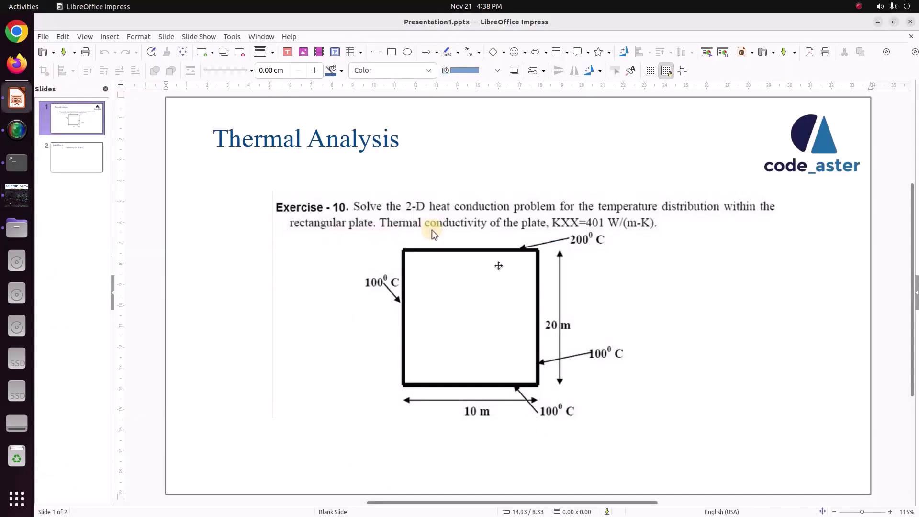
pyautogui.hotkey('alt', 'Tab')
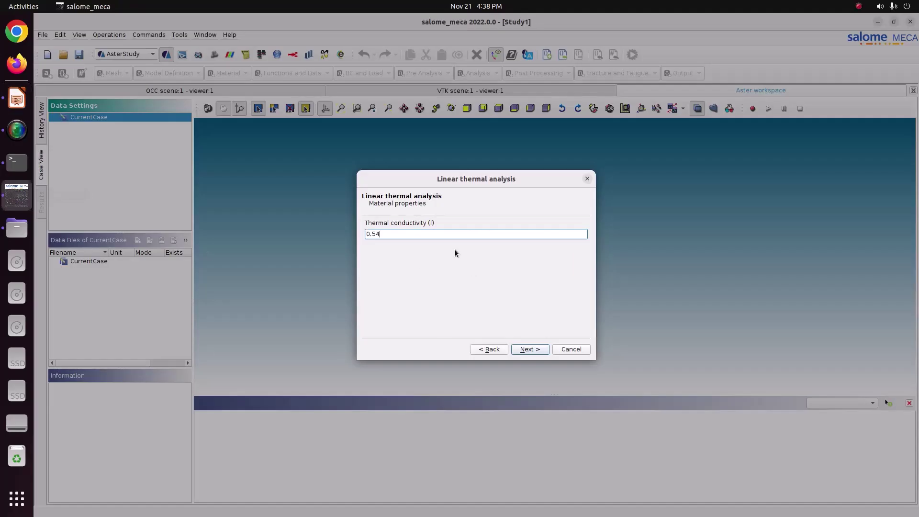
pyautogui.write('401')
pyautogui.click(530, 350)
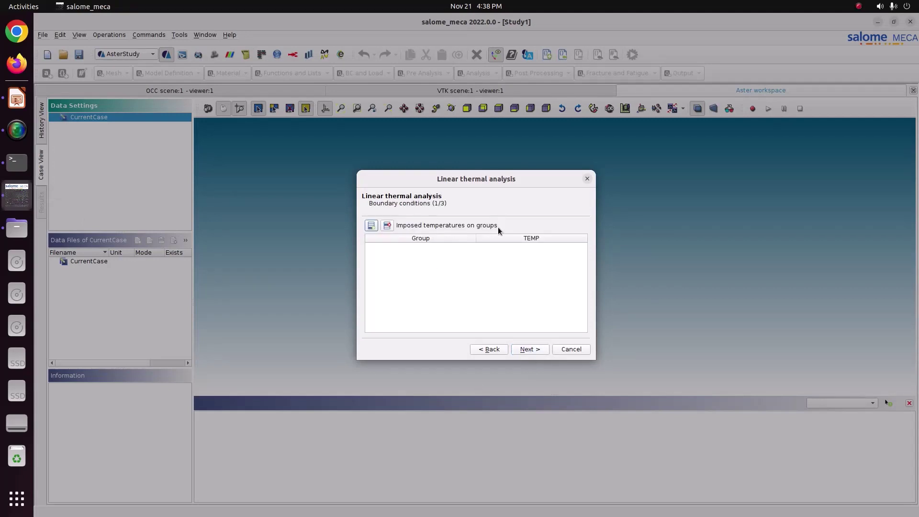
# Add two imposed temperature rows and assign them to the groups 100_temp and 200_temp
pyautogui.click(372, 227)
pyautogui.click(372, 227)
pyautogui.click(406, 249)
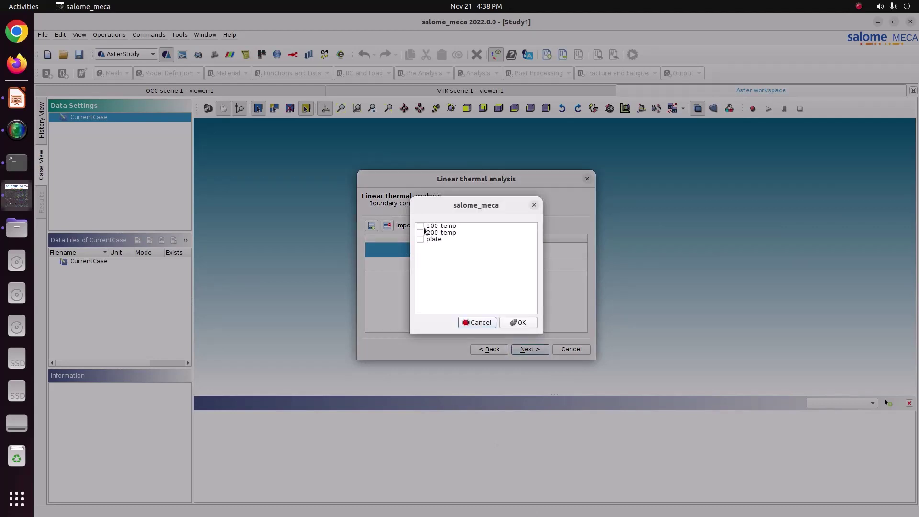
pyautogui.click(421, 227)
pyautogui.click(508, 323)
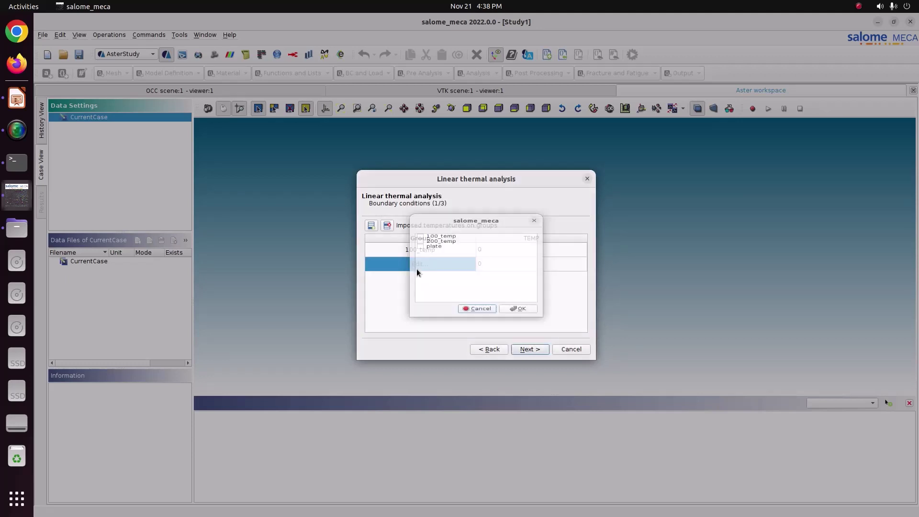
pyautogui.click(407, 264)
pyautogui.click(420, 232)
pyautogui.click(518, 322)
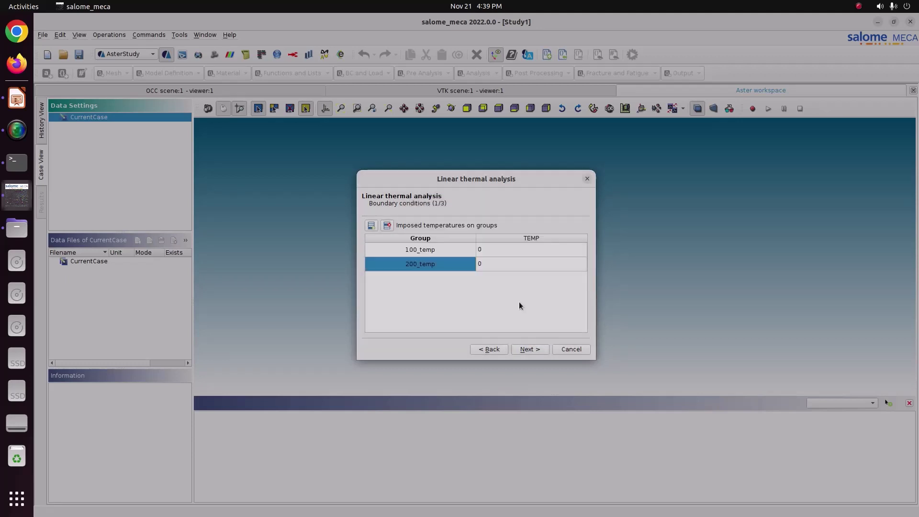
# Set the imposed temperature to 100 on 100_temp and 200 on 200_temp, and continue to the normal stream conditions
pyautogui.click(497, 248)
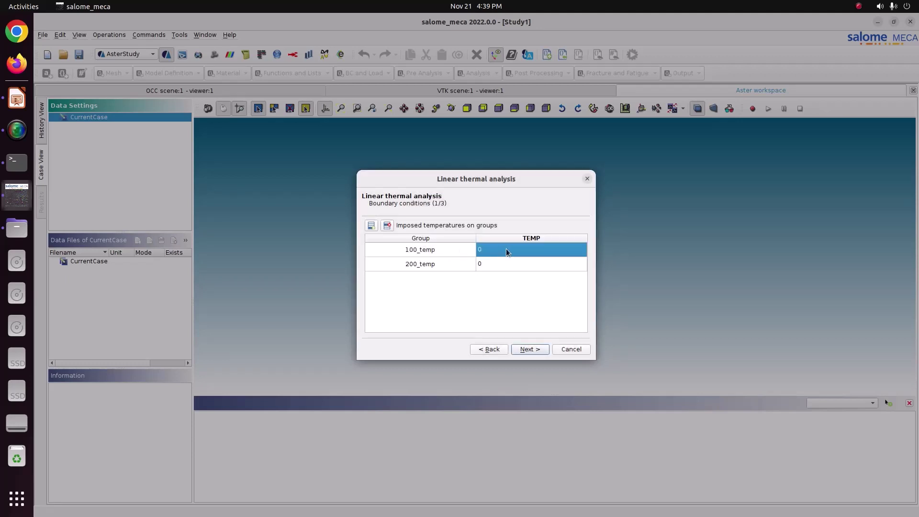
pyautogui.write('100')
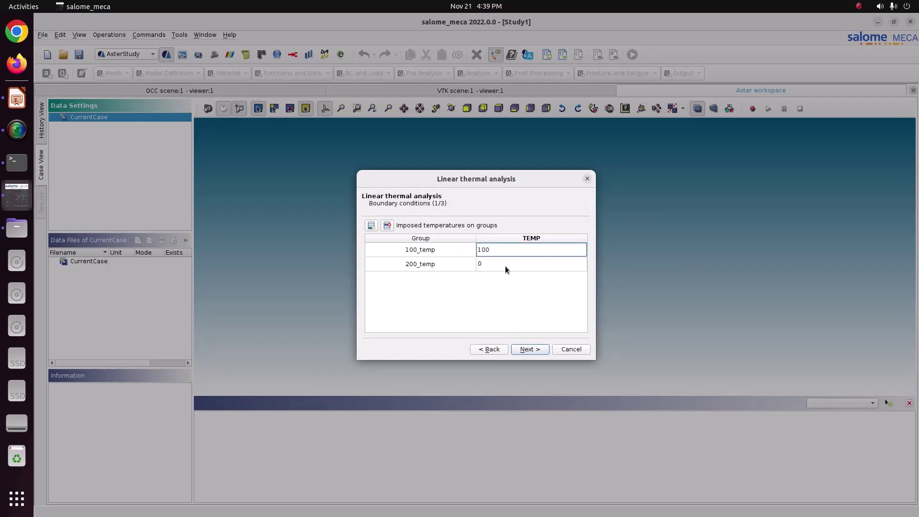
pyautogui.click(504, 266)
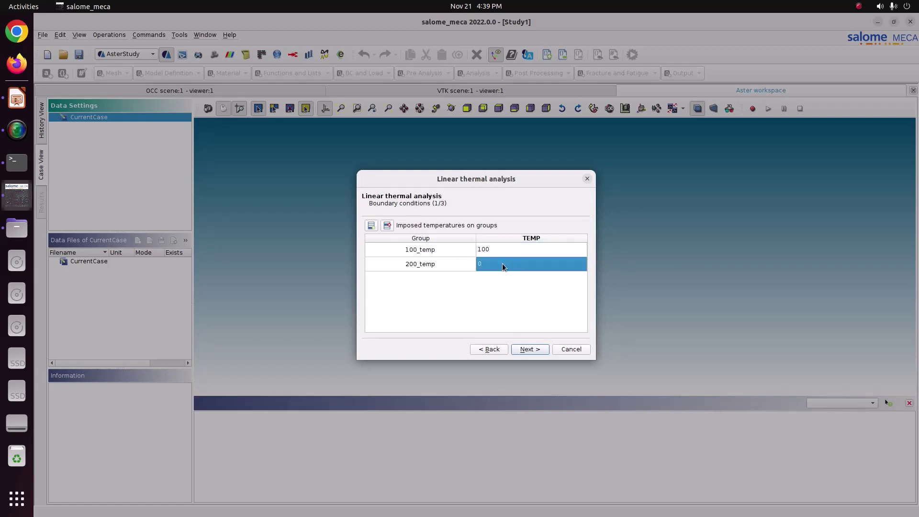
pyautogui.write('200')
pyautogui.press('Return')
pyautogui.click(535, 350)
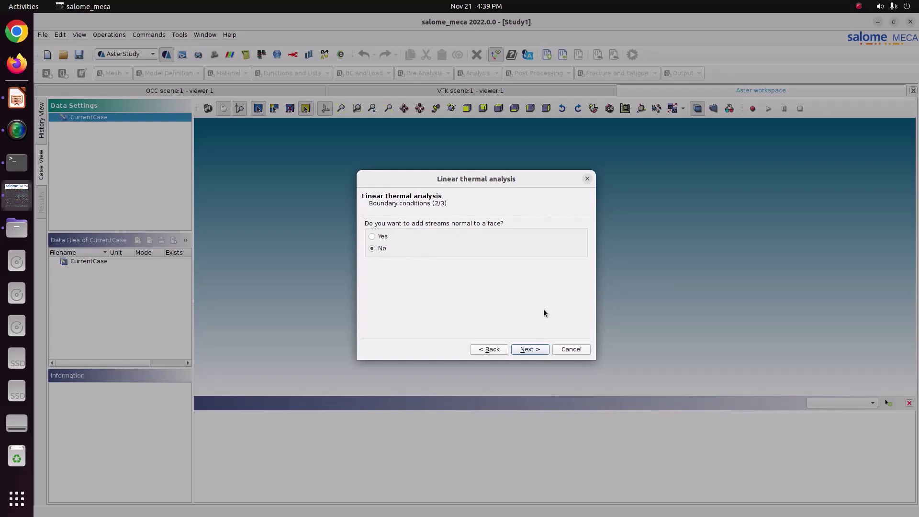
# Add neither normal face streams nor volumic sources to the thermal analysis and continue to the result settings
pyautogui.click(531, 350)
pyautogui.click(372, 248)
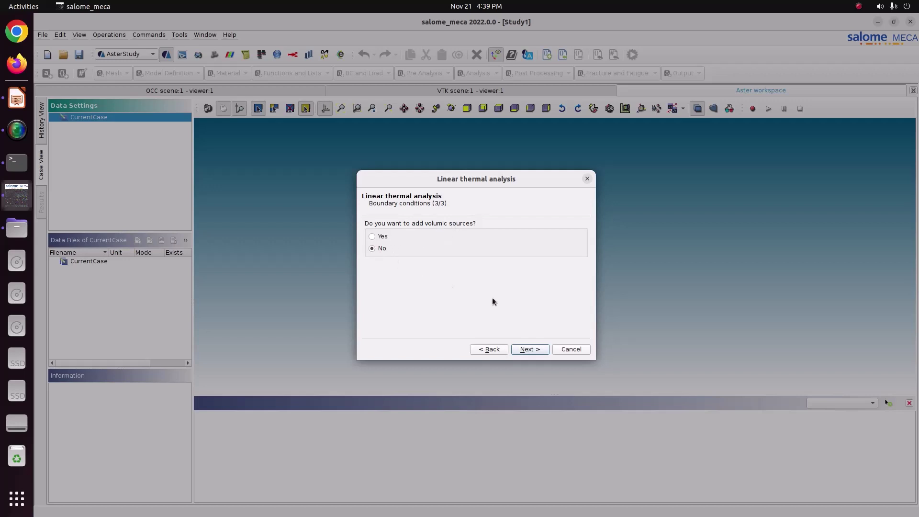
pyautogui.click(529, 349)
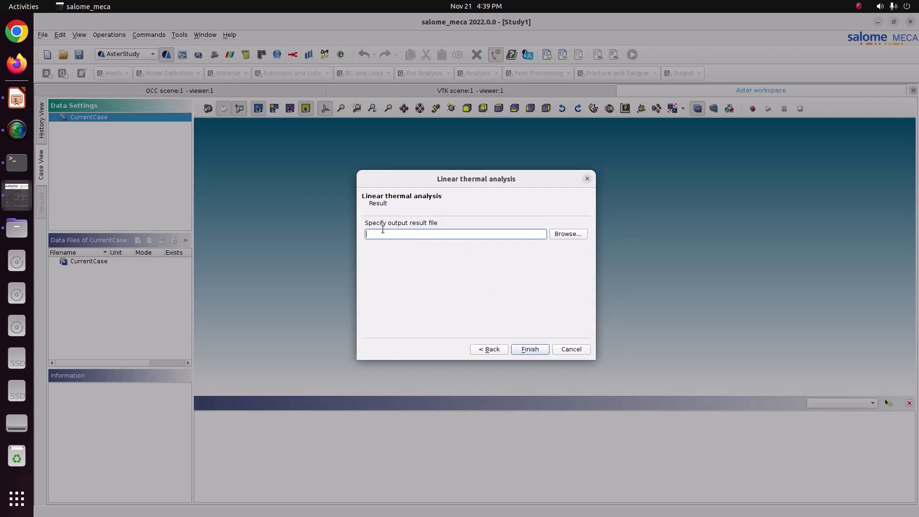
# Specify result.rmed in the folder Pictures/CODE_ASTER/33_thermal_analysis_2D as the output result file and finish the linear thermal analysis assistant
pyautogui.click(559, 234)
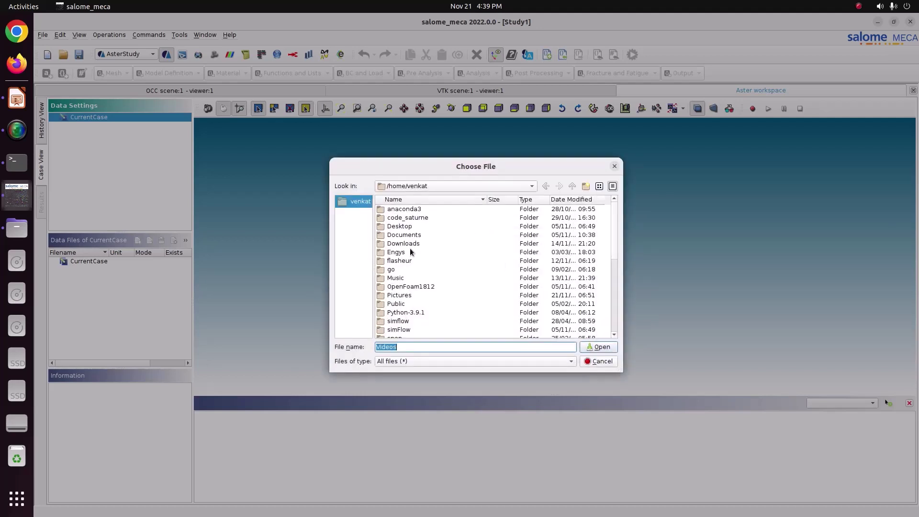
pyautogui.doubleClick(407, 297)
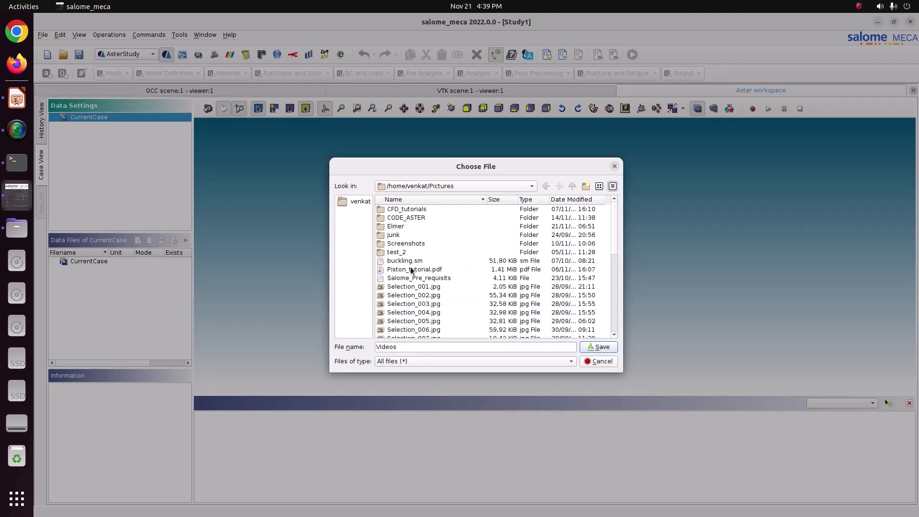
pyautogui.doubleClick(405, 218)
pyautogui.doubleClick(404, 211)
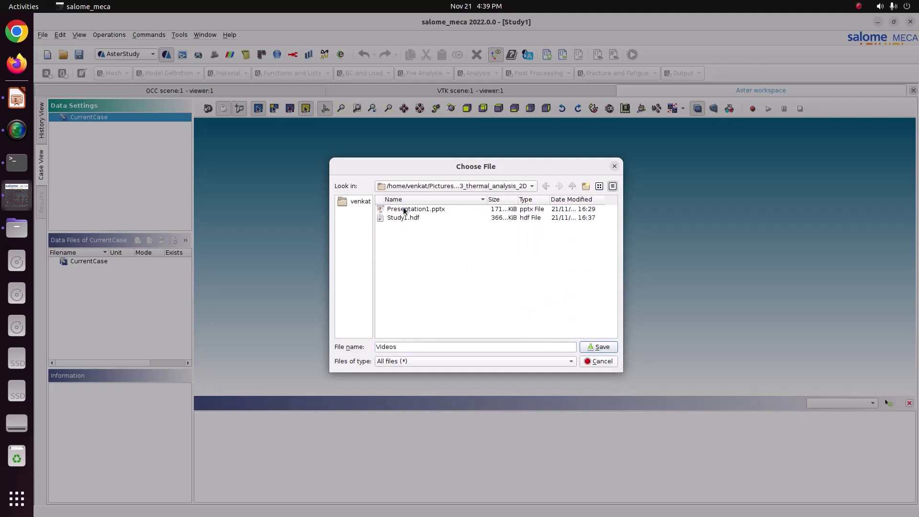
pyautogui.press('Tab')
pyautogui.write('re')
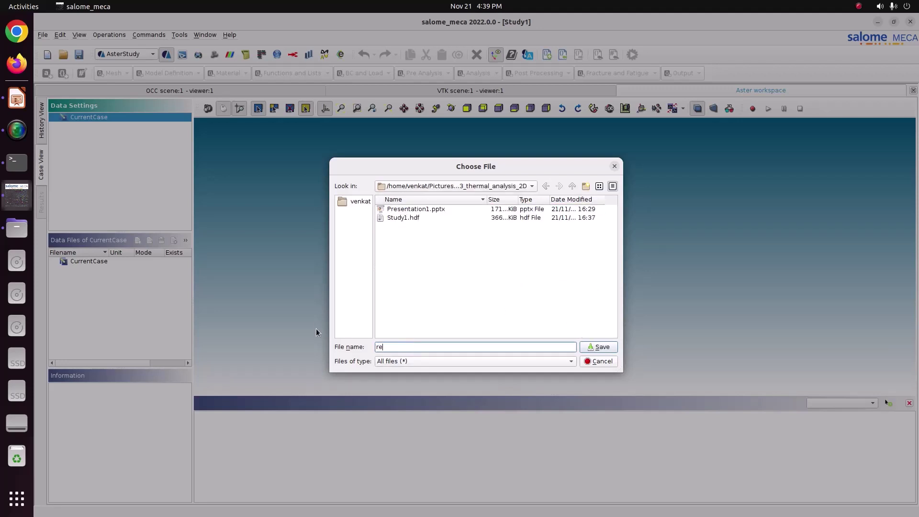
pyautogui.write('sult.rmed')
pyautogui.click(588, 350)
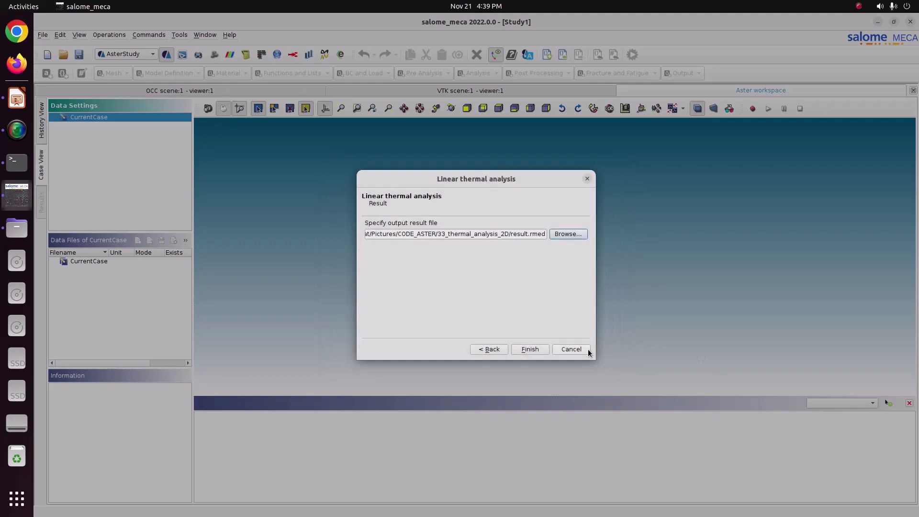
pyautogui.click(530, 349)
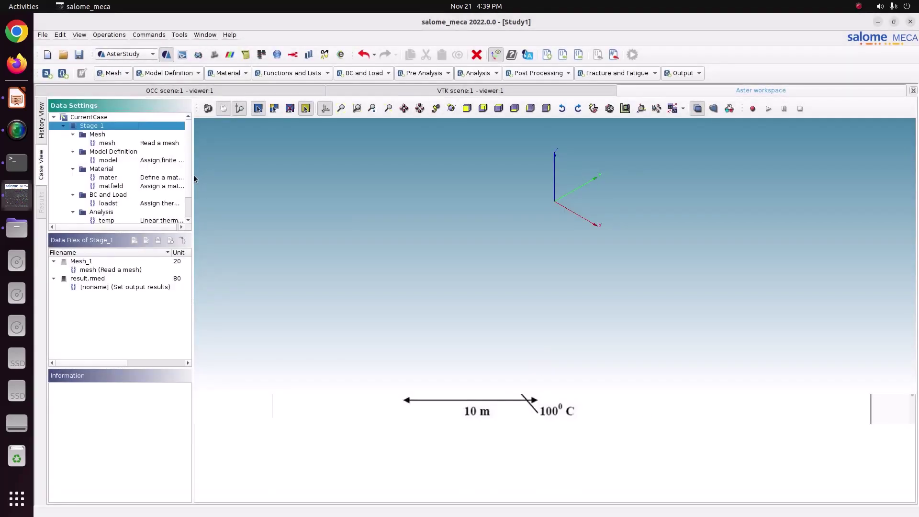
# Review the definitions of the mesh, model, material, thermal load, analysis and output commands in Stage_1
pyautogui.moveTo(194, 174); pyautogui.dragTo(277, 173)
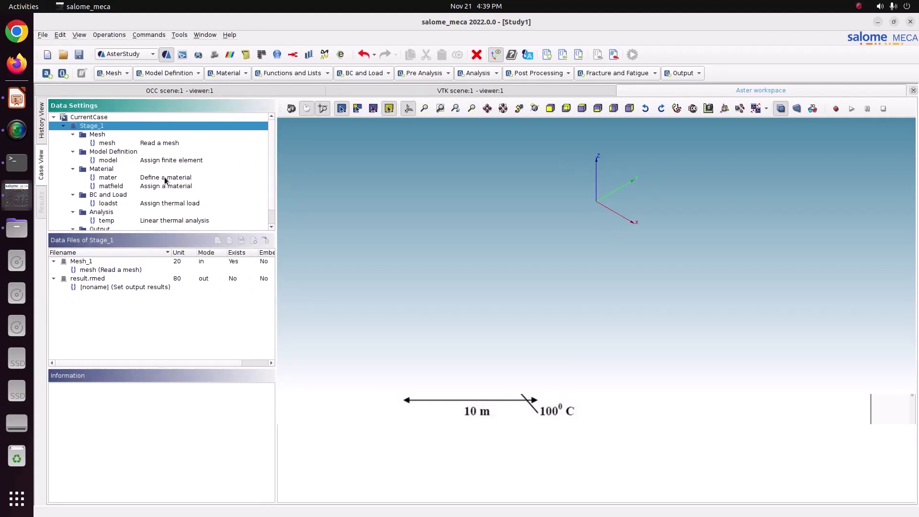
pyautogui.click(108, 142)
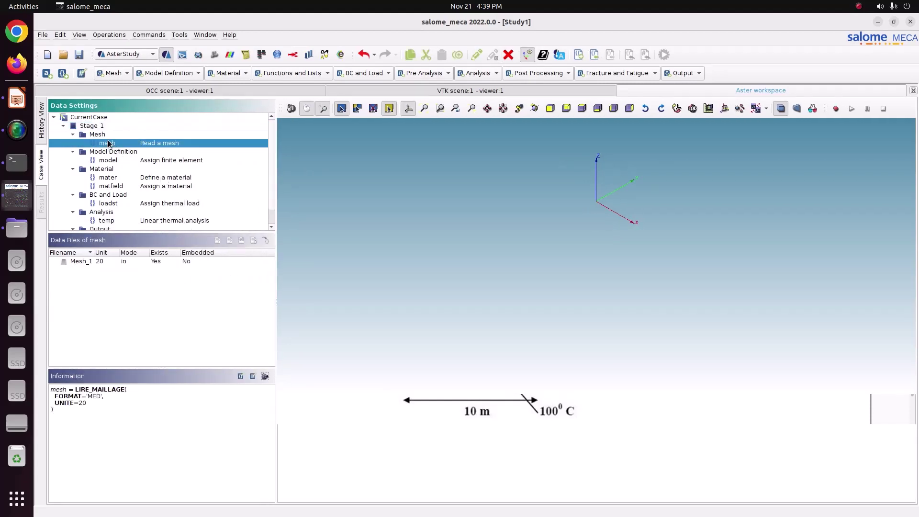
pyautogui.click(134, 159)
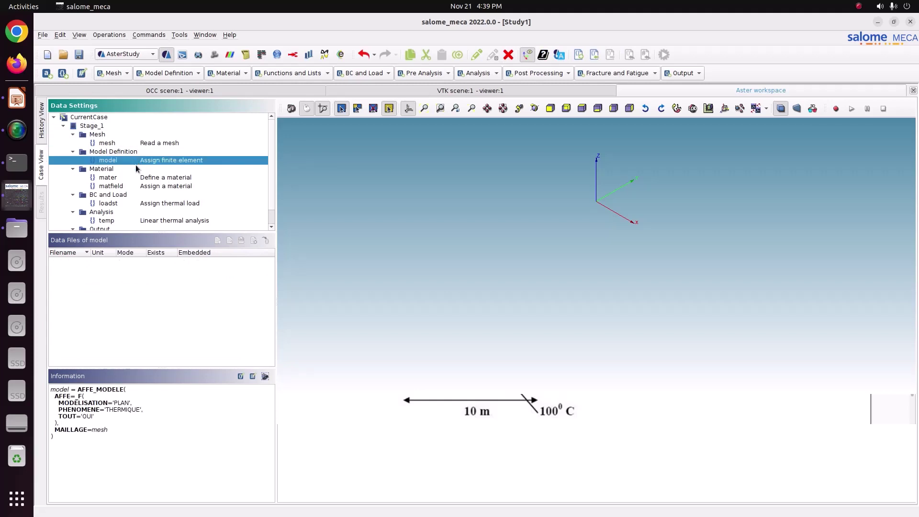
pyautogui.click(136, 176)
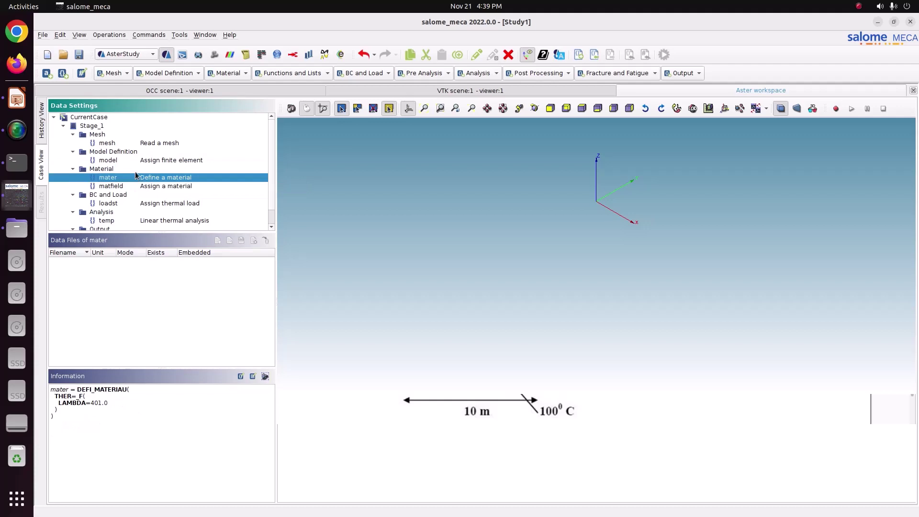
pyautogui.click(142, 190)
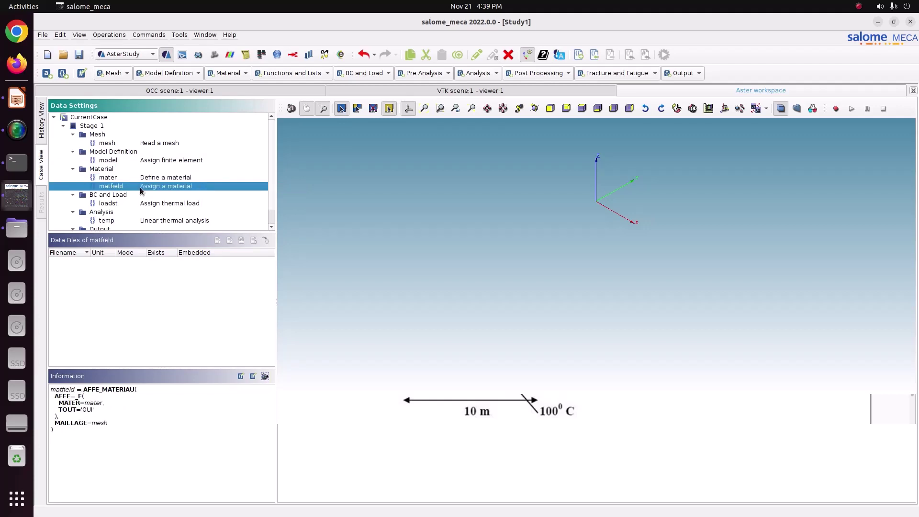
pyautogui.scroll(-1, 141, 190)
pyautogui.click(140, 187)
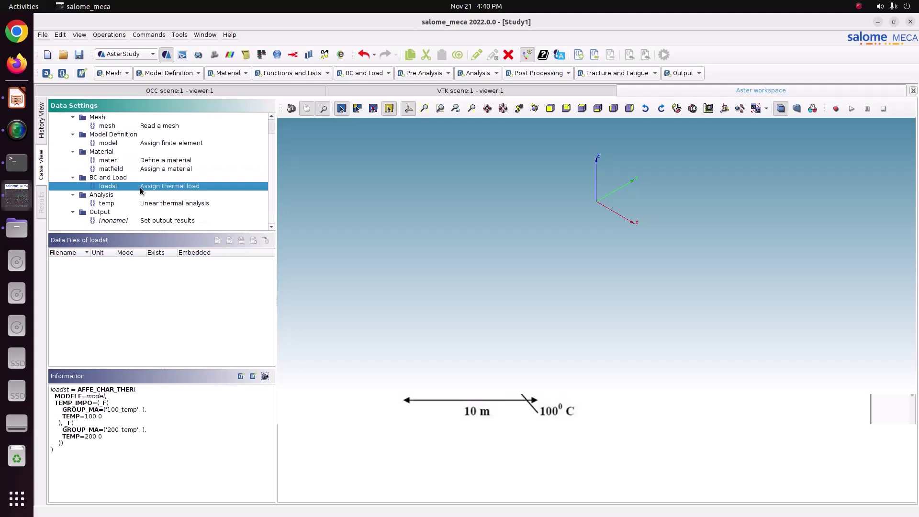
pyautogui.click(122, 202)
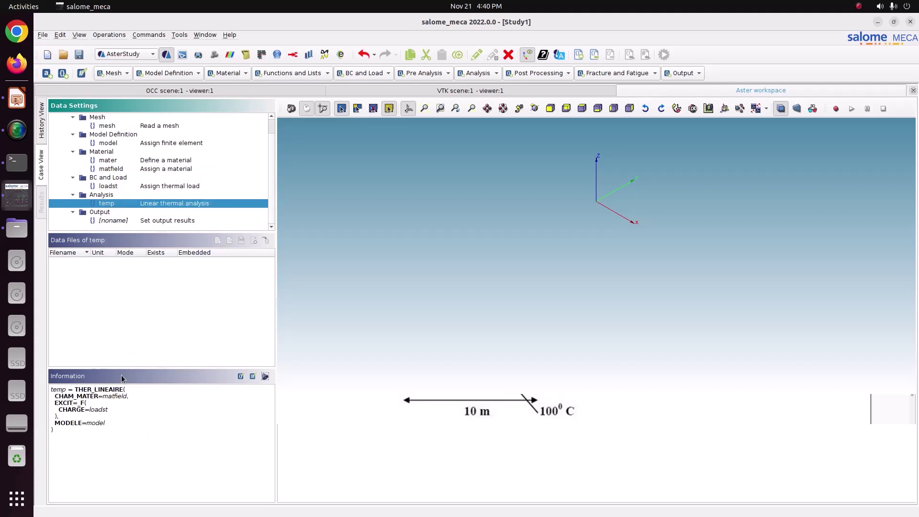
pyautogui.moveTo(73, 390); pyautogui.dragTo(132, 392)
pyautogui.click(89, 391)
pyautogui.click(142, 221)
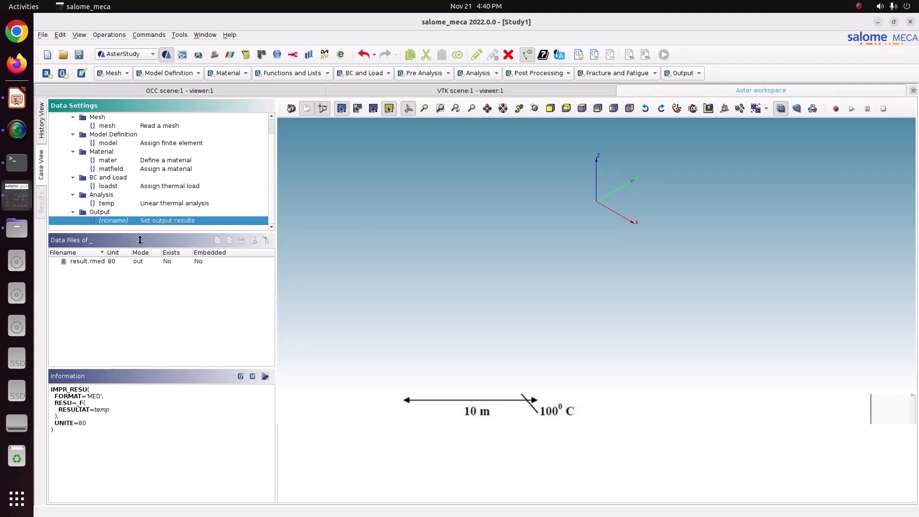
pyautogui.moveTo(109, 426); pyautogui.dragTo(42, 384)
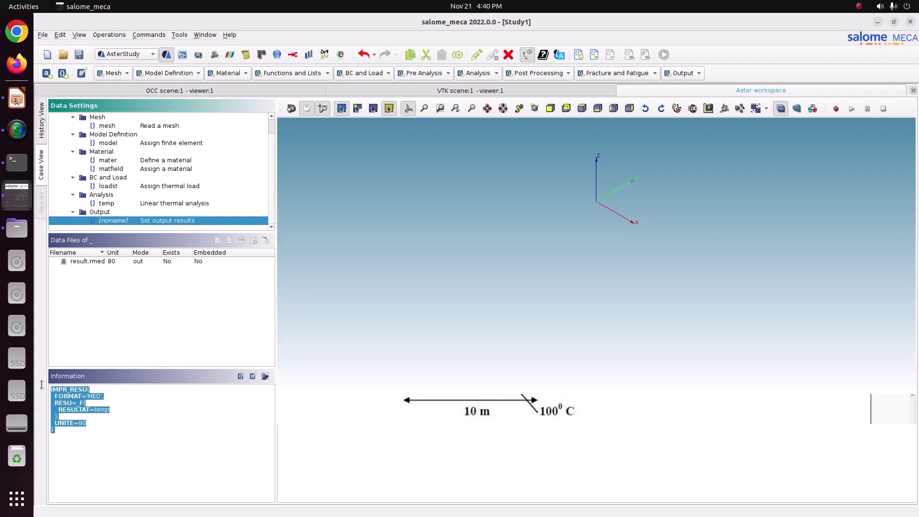
pyautogui.click(199, 409)
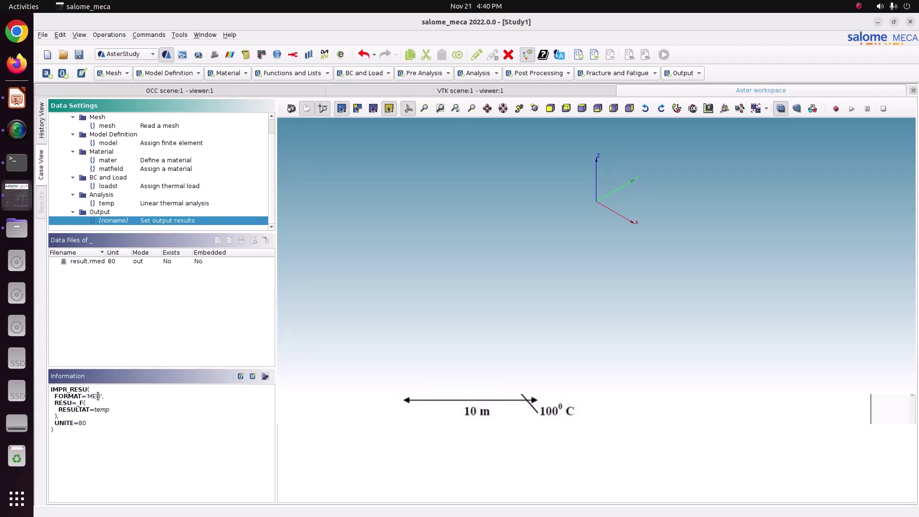
pyautogui.moveTo(96, 396); pyautogui.dragTo(87, 396)
# Save the study, include Stage_1 in the run and set the run history to auto refresh every 5s
pyautogui.click(80, 55)
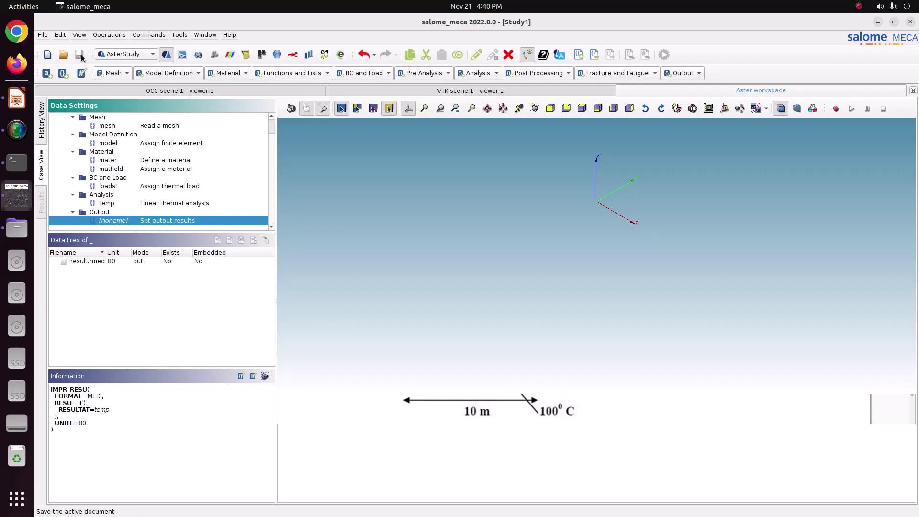
pyautogui.click(42, 136)
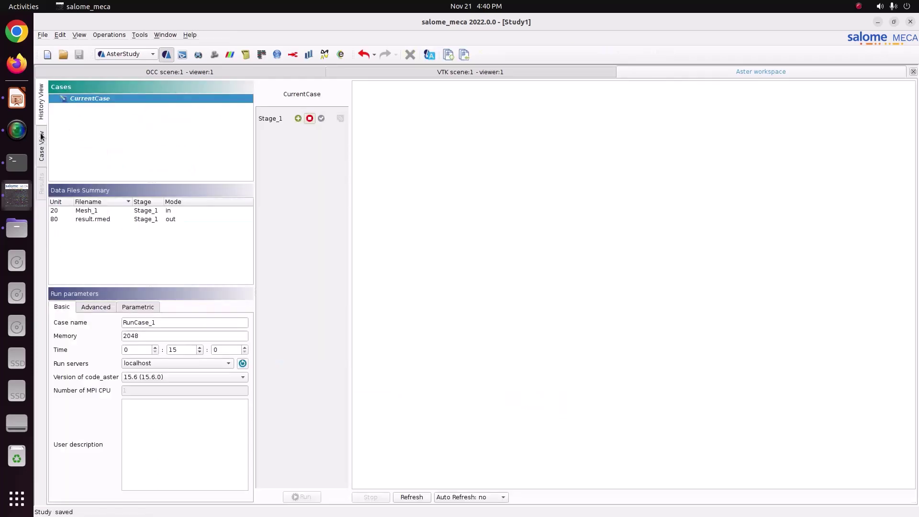
pyautogui.click(297, 119)
pyautogui.click(467, 498)
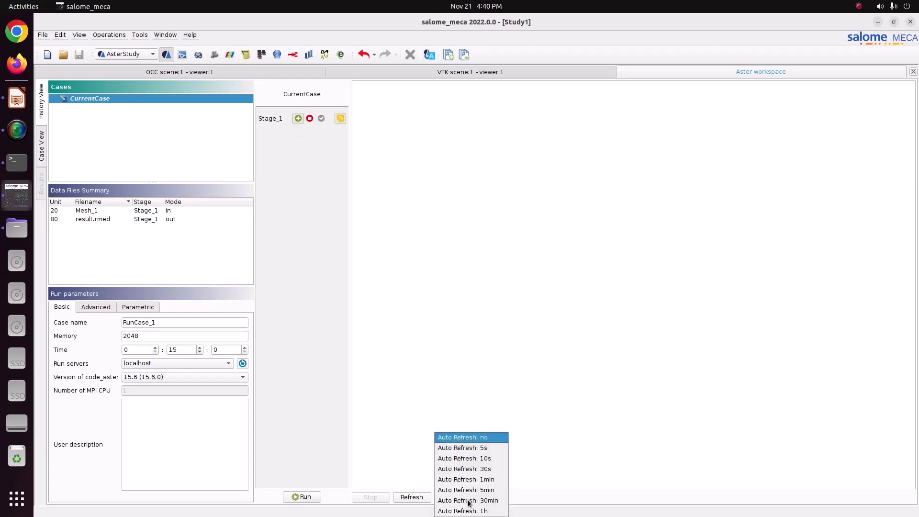
pyautogui.click(476, 449)
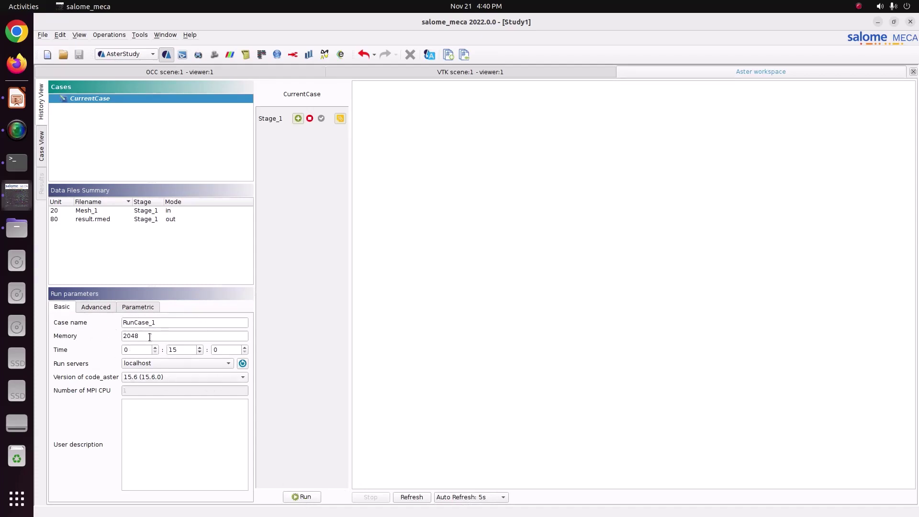
# Check the memory and time limits in the run parameters and run the case
pyautogui.moveTo(143, 336); pyautogui.dragTo(115, 331)
pyautogui.moveTo(183, 350); pyautogui.dragTo(162, 343)
pyautogui.click(186, 351)
pyautogui.click(300, 497)
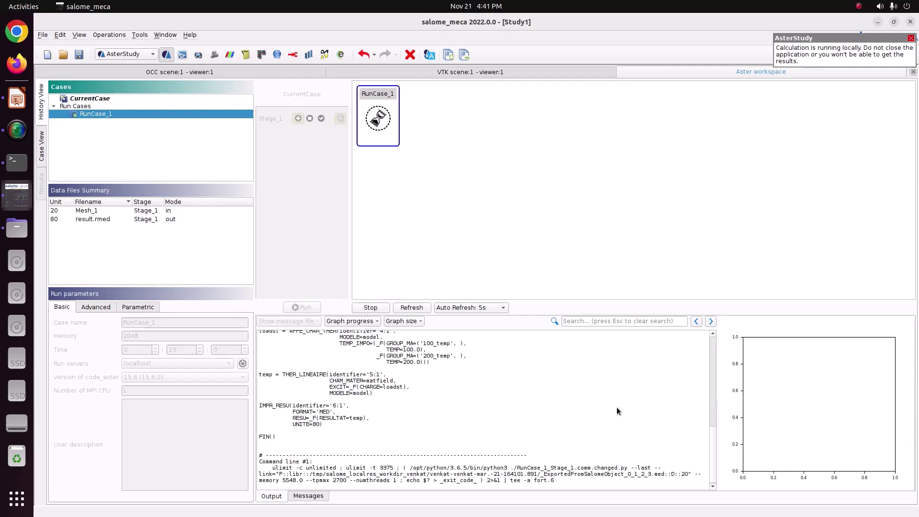
# Examine the status of RunCase_1 and its output messages, including the job diagnostic and the command timings
pyautogui.scroll(8, 437, 380)
pyautogui.scroll(-8, 437, 380)
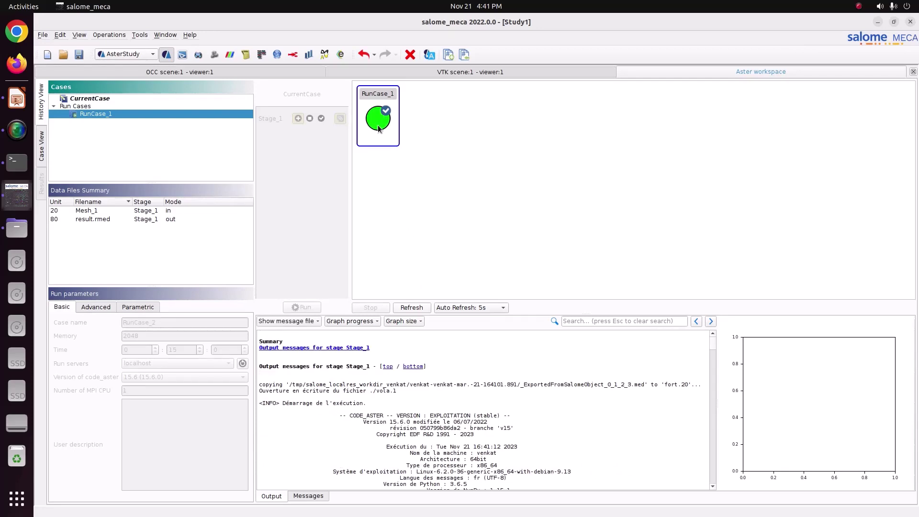
pyautogui.scroll(3, 378, 113)
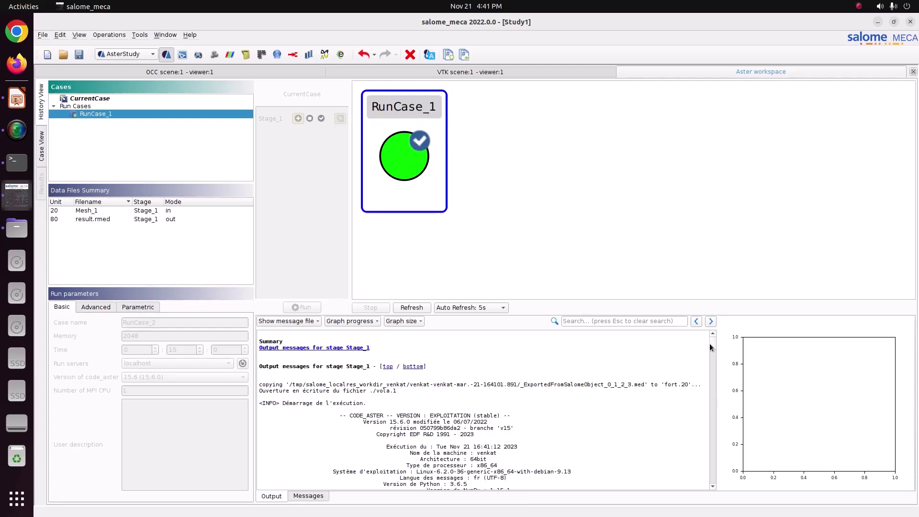
pyautogui.moveTo(713, 349); pyautogui.dragTo(702, 500)
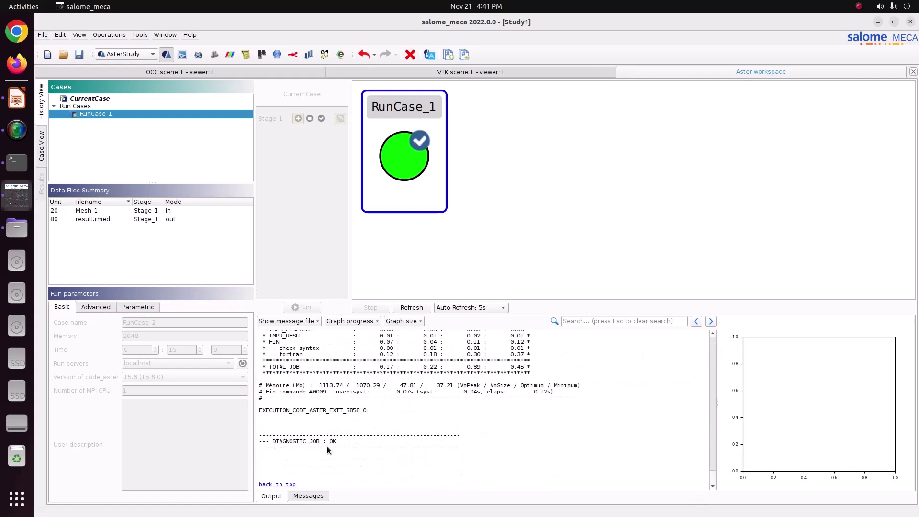
pyautogui.scroll(10, 336, 450)
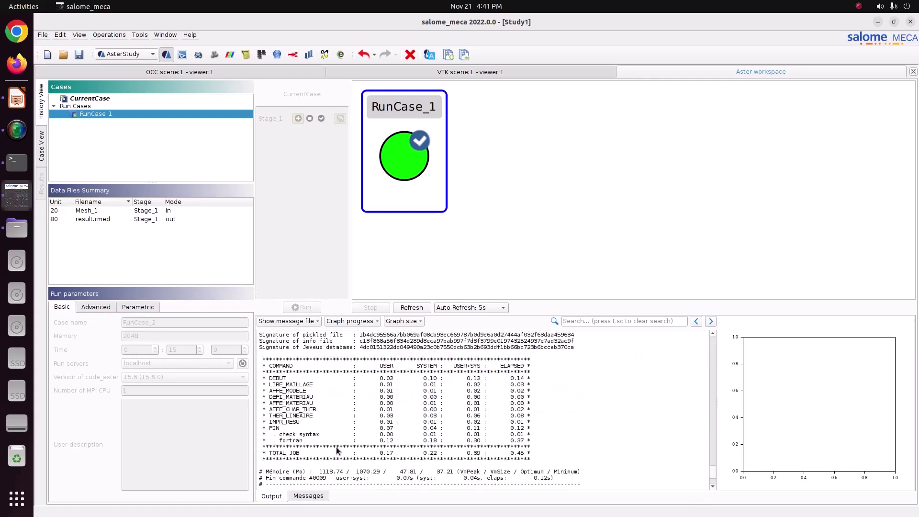
pyautogui.scroll(2, 343, 431)
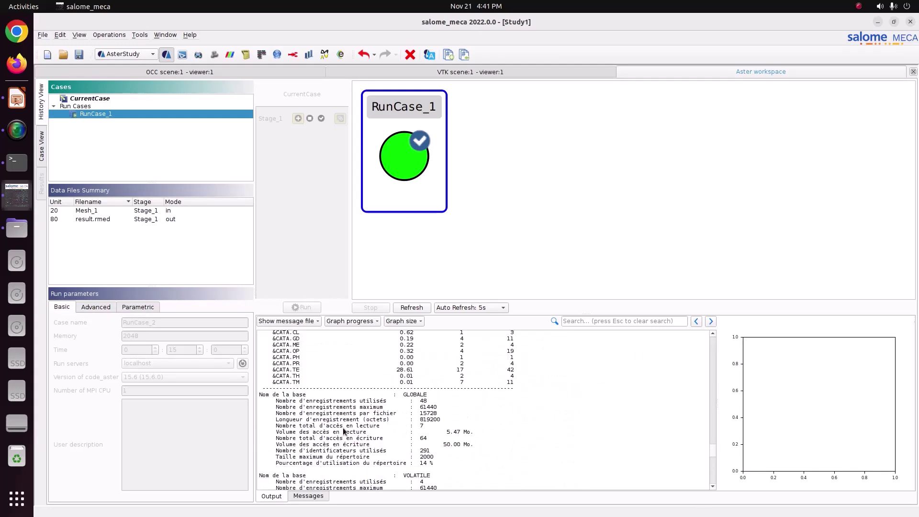
pyautogui.scroll(-2, 344, 426)
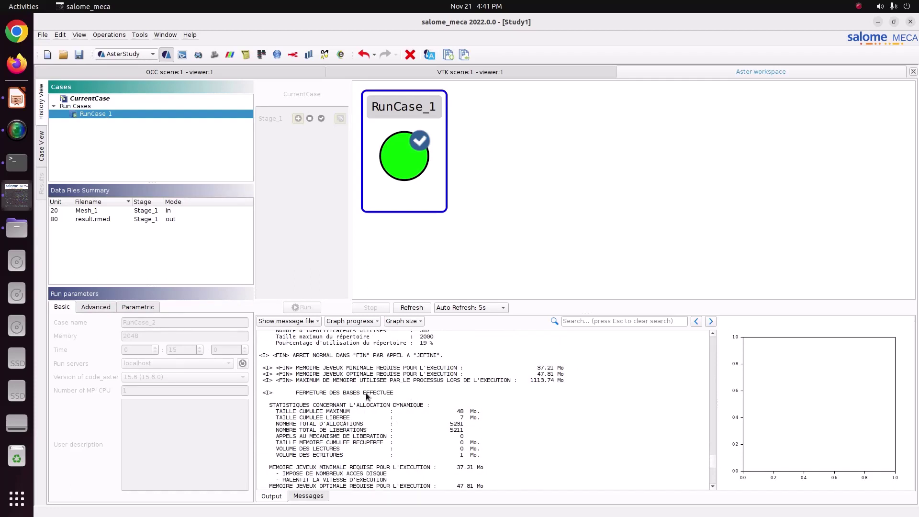
# Open the Stage_1 'message' file, inspect the job diagnostic at its end and close the file
pyautogui.click(305, 322)
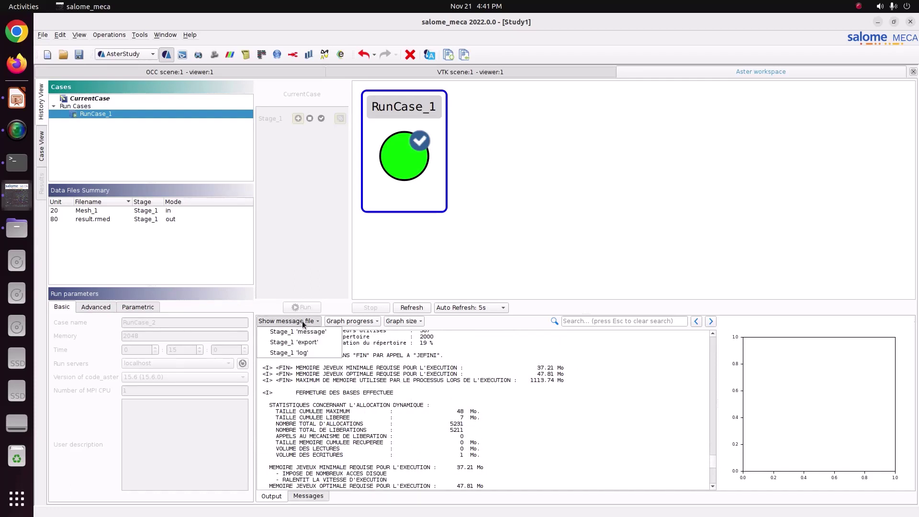
pyautogui.click(305, 332)
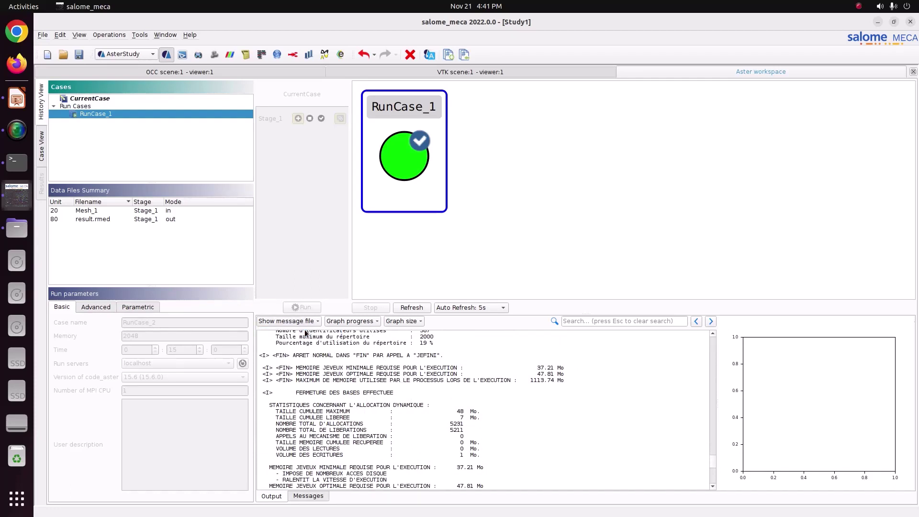
pyautogui.scroll(-20, 334, 256)
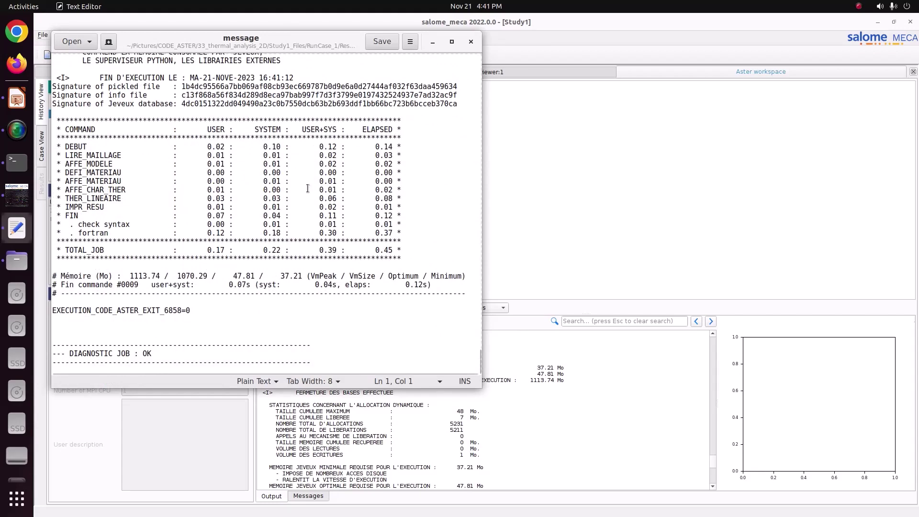
pyautogui.click(471, 42)
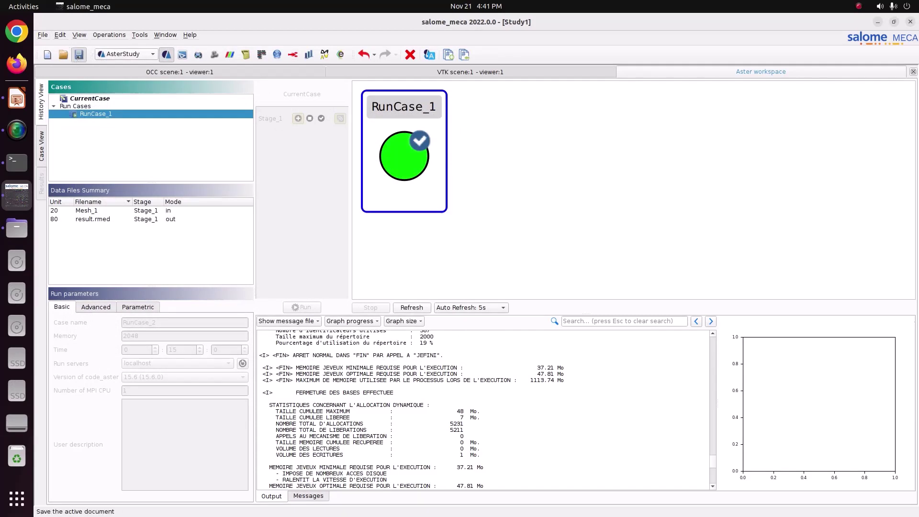
# Save the study and switch to the ParaVIS module
pyautogui.click(79, 55)
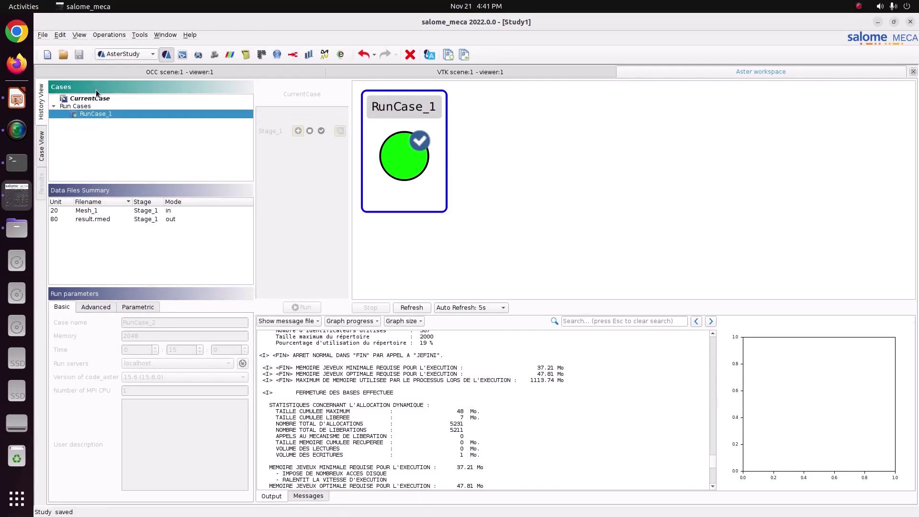
pyautogui.click(130, 55)
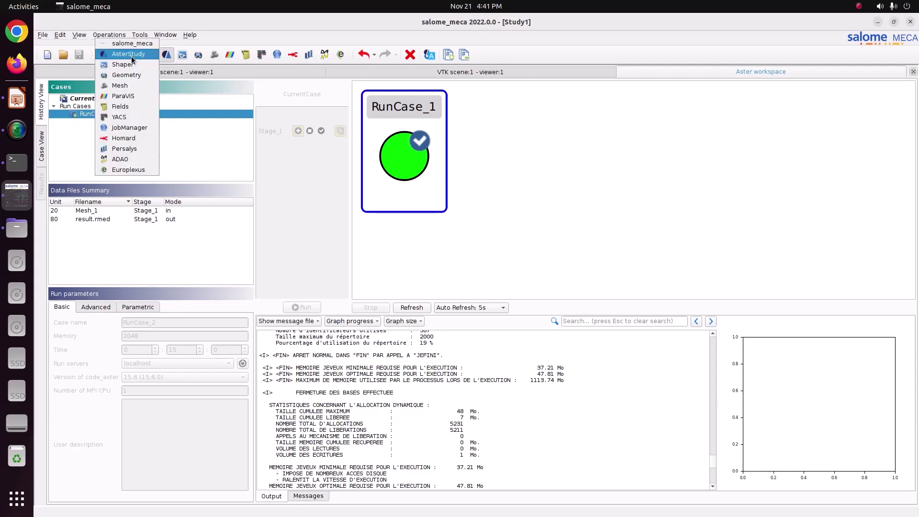
pyautogui.click(125, 94)
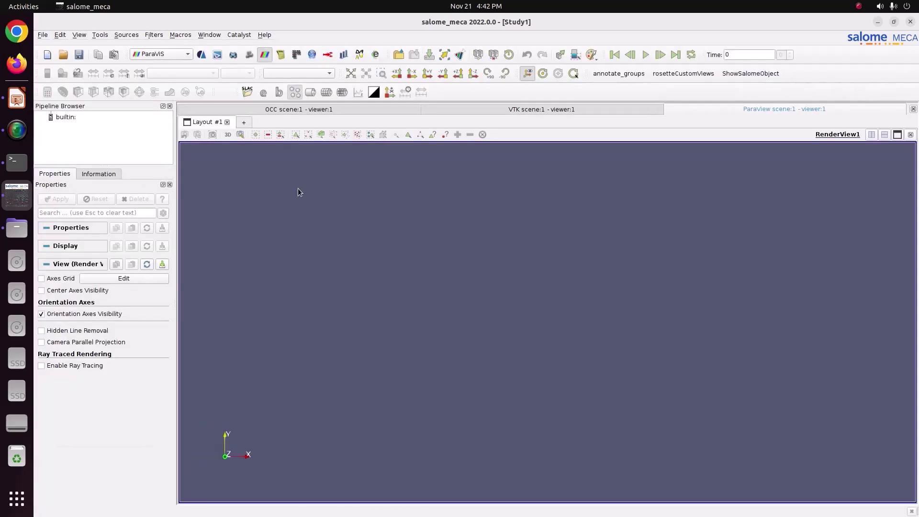
# Load result.rmed from Pictures/CODE_ASTER/33_thermal_analysis_2D into the pipeline and display the plate
pyautogui.rightClick(70, 123)
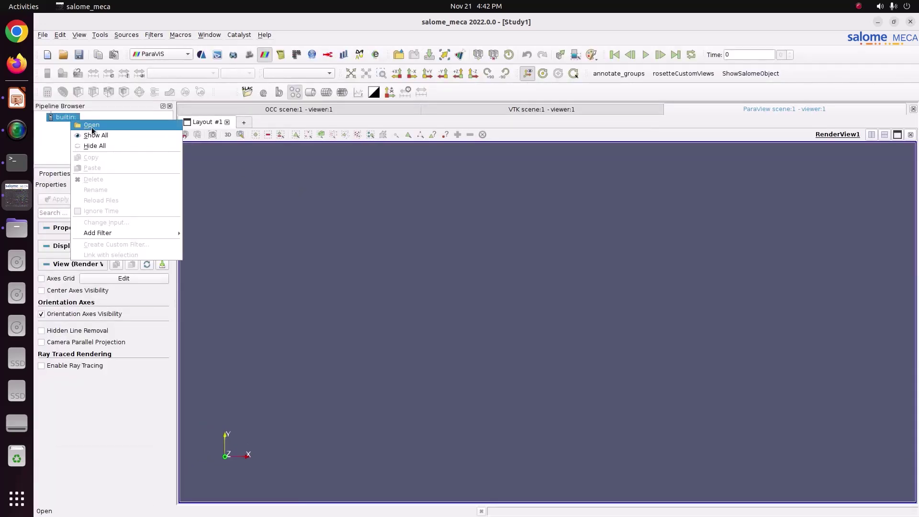
pyautogui.click(92, 126)
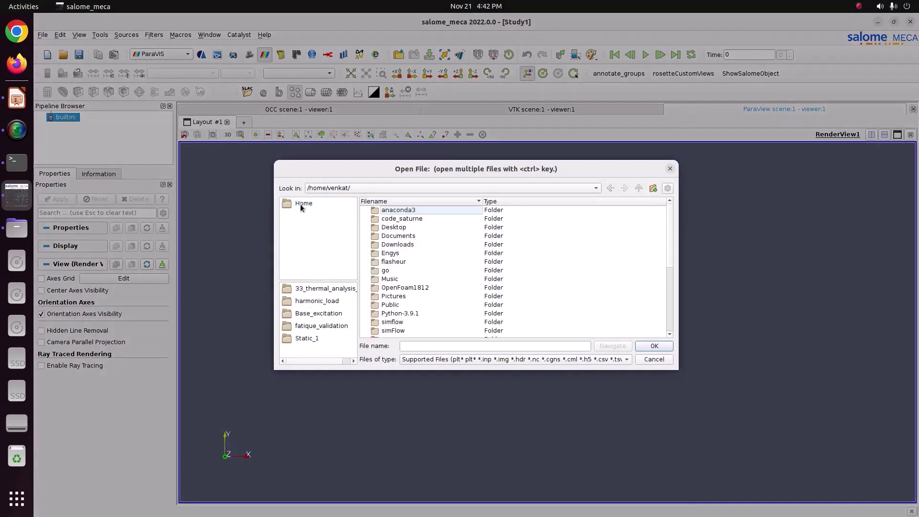
pyautogui.doubleClick(396, 297)
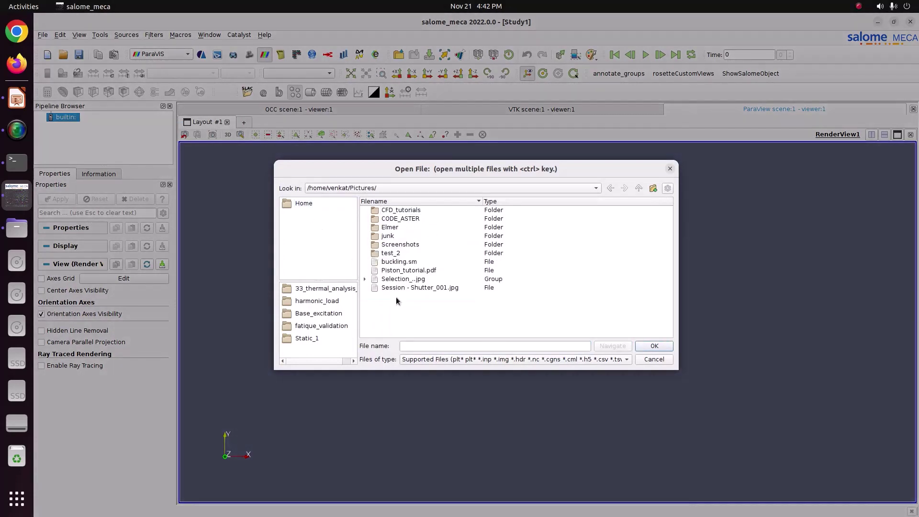
pyautogui.doubleClick(400, 220)
pyautogui.click(399, 212)
pyautogui.doubleClick(400, 212)
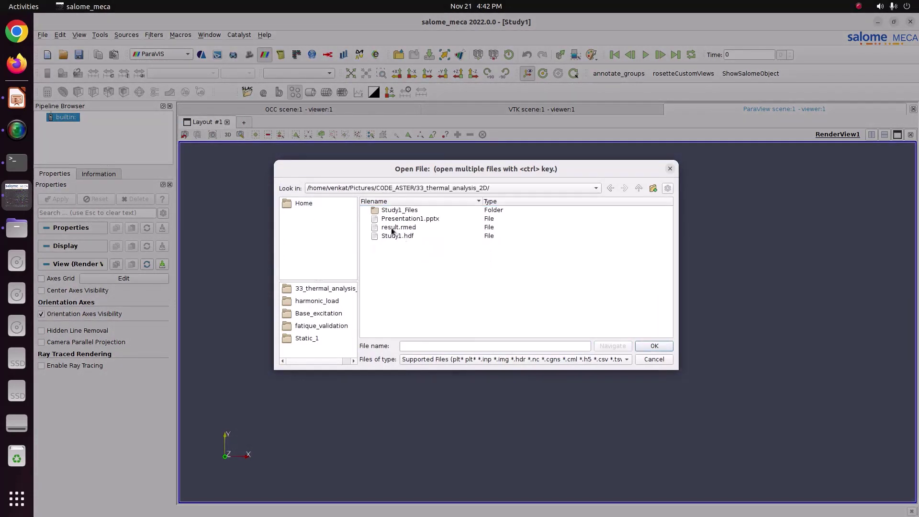
pyautogui.click(393, 228)
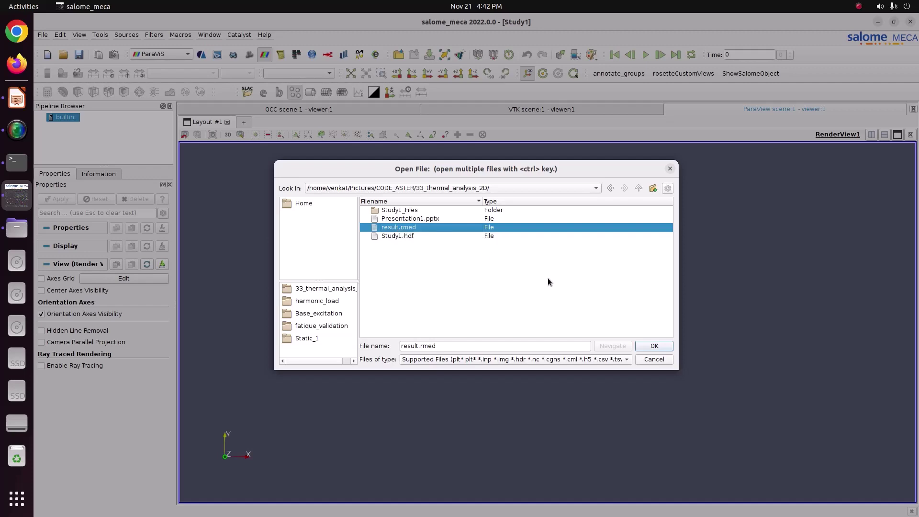
pyautogui.click(652, 346)
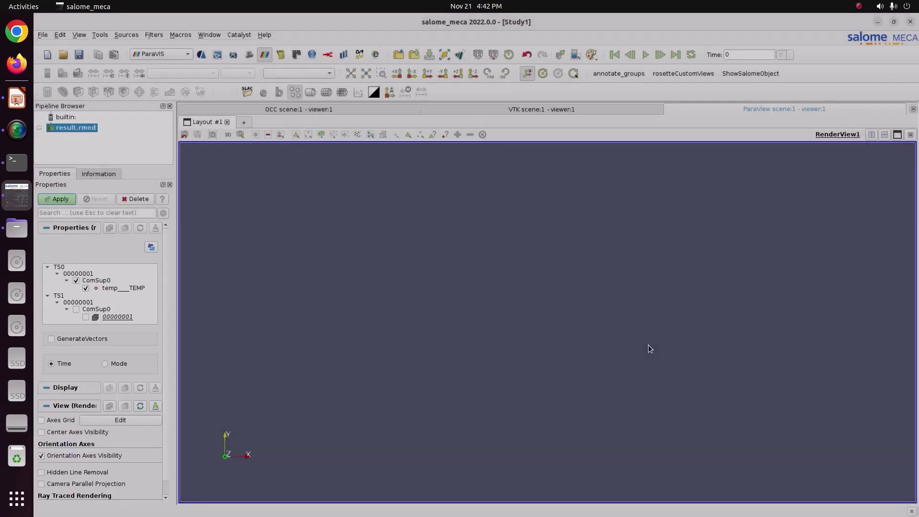
pyautogui.click(60, 199)
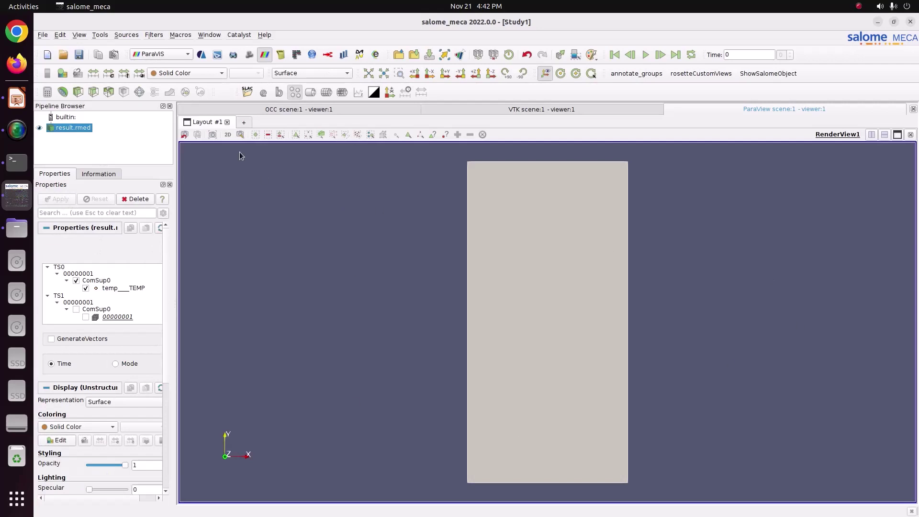
# Colour the plate by the temp____TEMP field and move the colour legend closer to the plate's right side
pyautogui.click(183, 73)
pyautogui.click(183, 83)
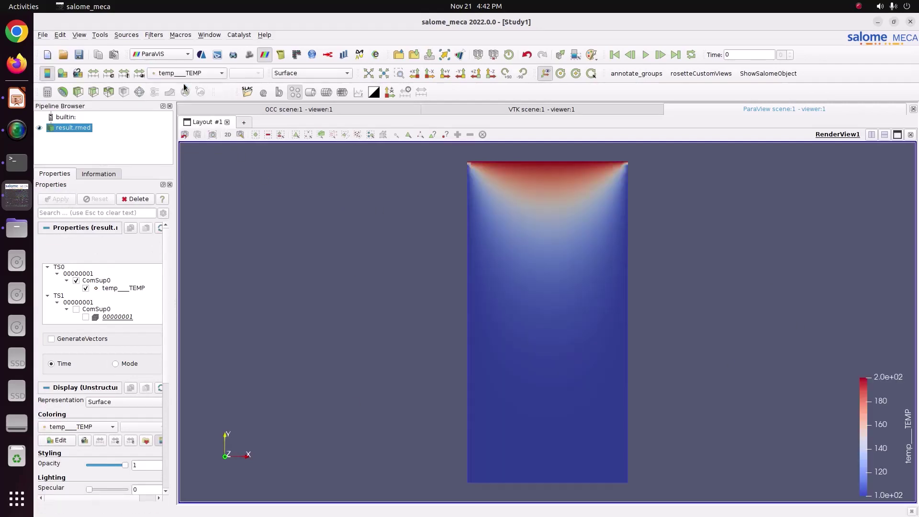
pyautogui.moveTo(902, 422); pyautogui.dragTo(810, 253)
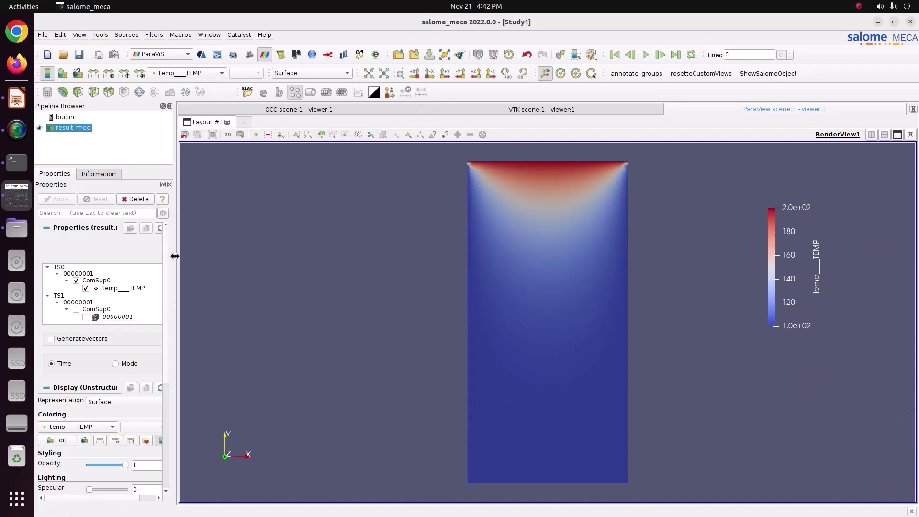
# Apply the Black-Body Radiation colour preset to the temperature field and move the preset dialog to uncover the plate
pyautogui.moveTo(178, 263); pyautogui.dragTo(247, 266)
pyautogui.scroll(-6, 238, 286)
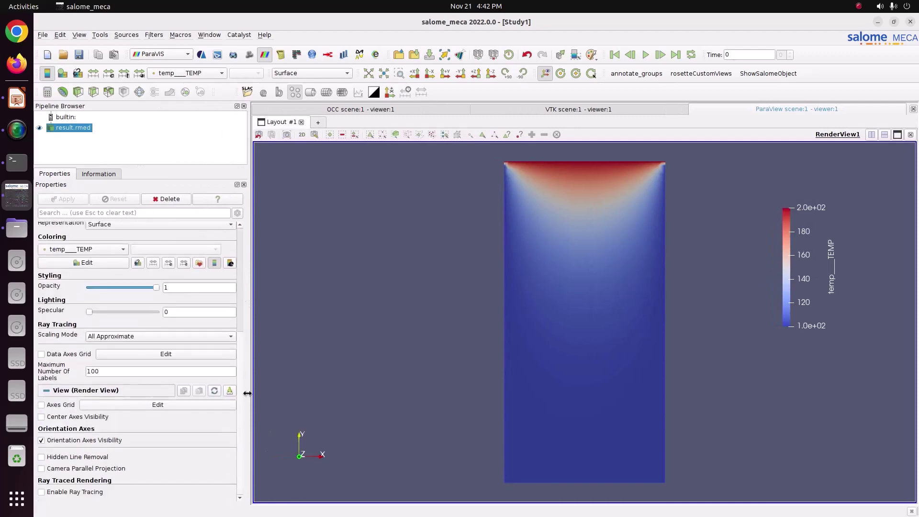
pyautogui.click(200, 263)
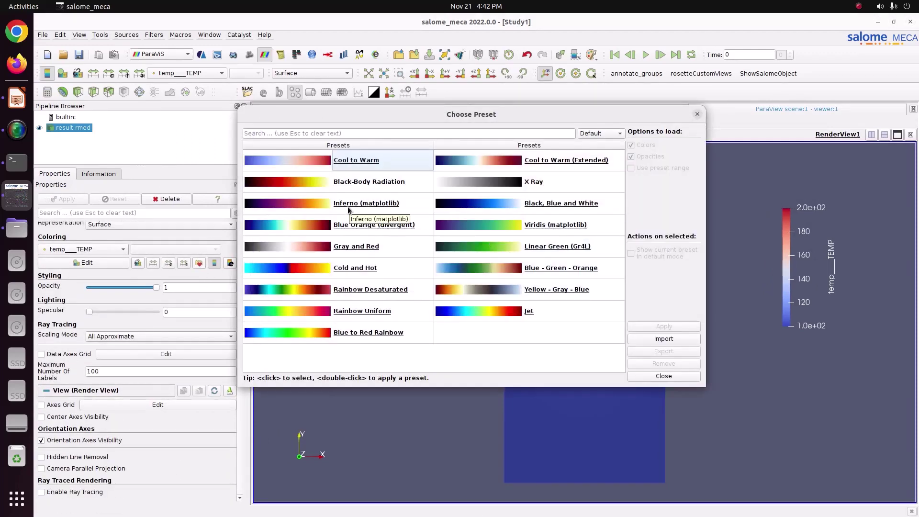
pyautogui.click(348, 185)
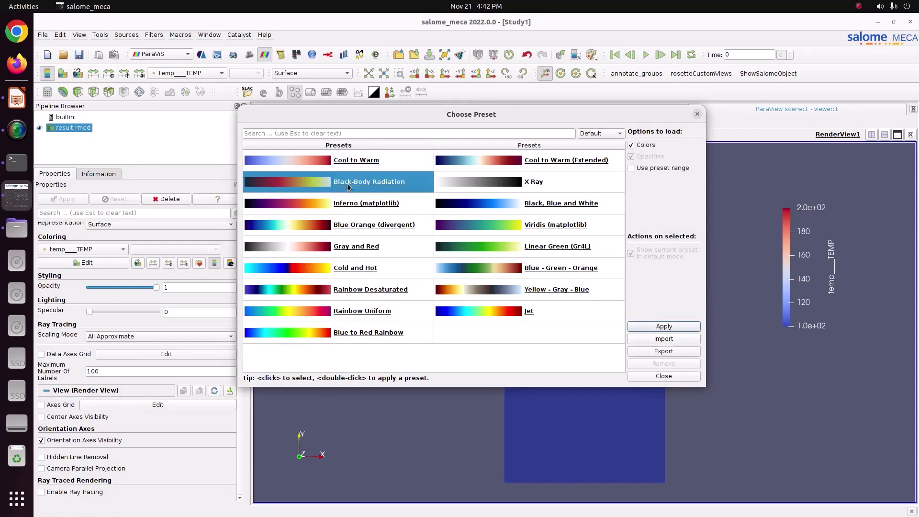
pyautogui.click(644, 325)
pyautogui.moveTo(702, 106); pyautogui.dragTo(380, 60)
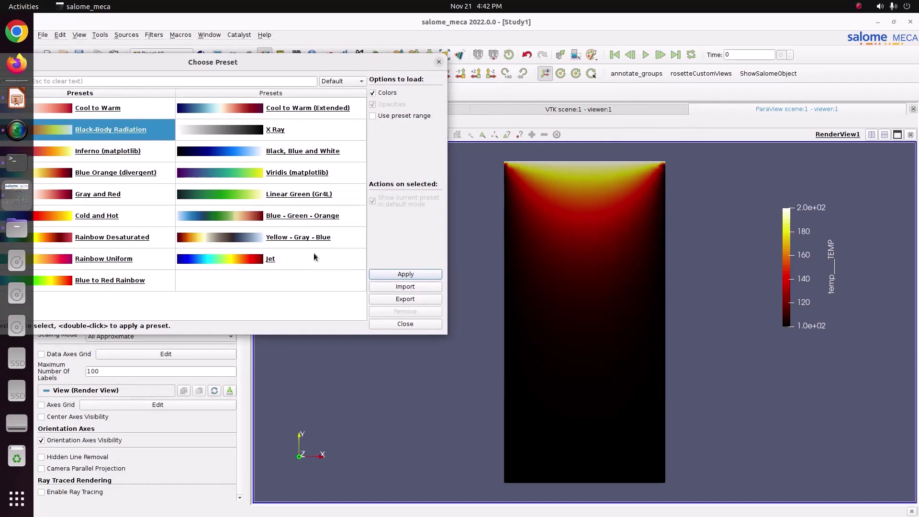
pyautogui.moveTo(240, 70); pyautogui.dragTo(329, 74)
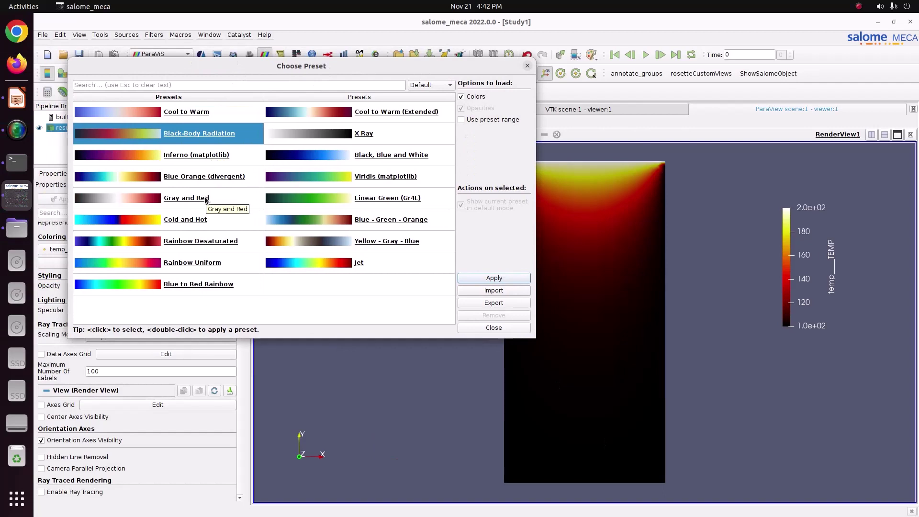
# Apply the Blue to Red Rainbow preset from the Rainbow group and move the colour legend to the left of the plate
pyautogui.click(431, 85)
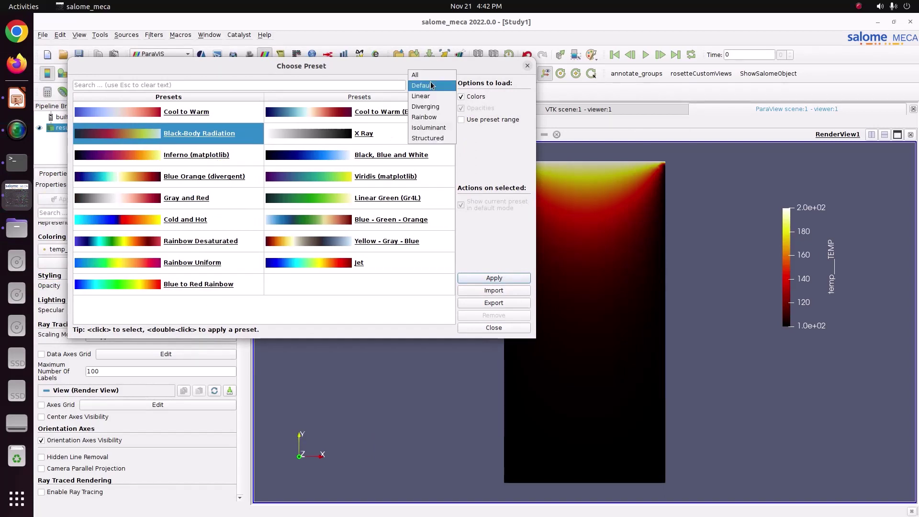
pyautogui.click(429, 119)
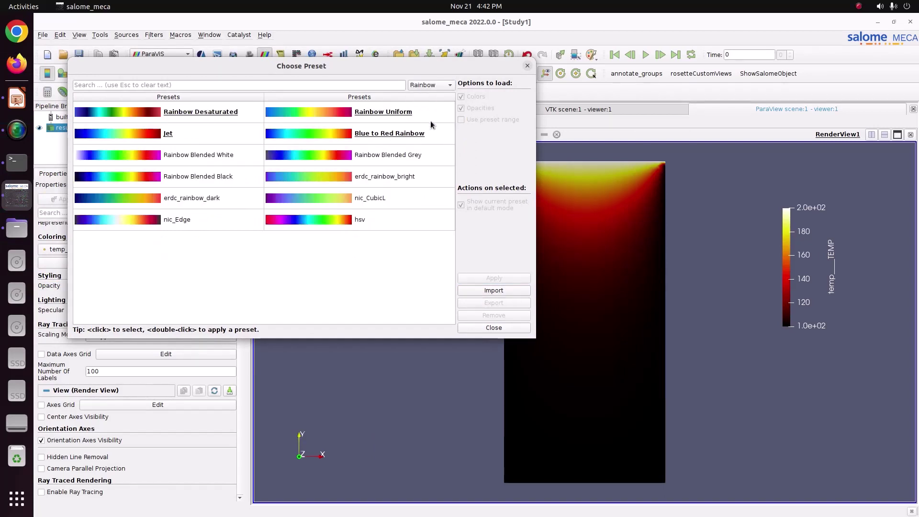
pyautogui.click(371, 134)
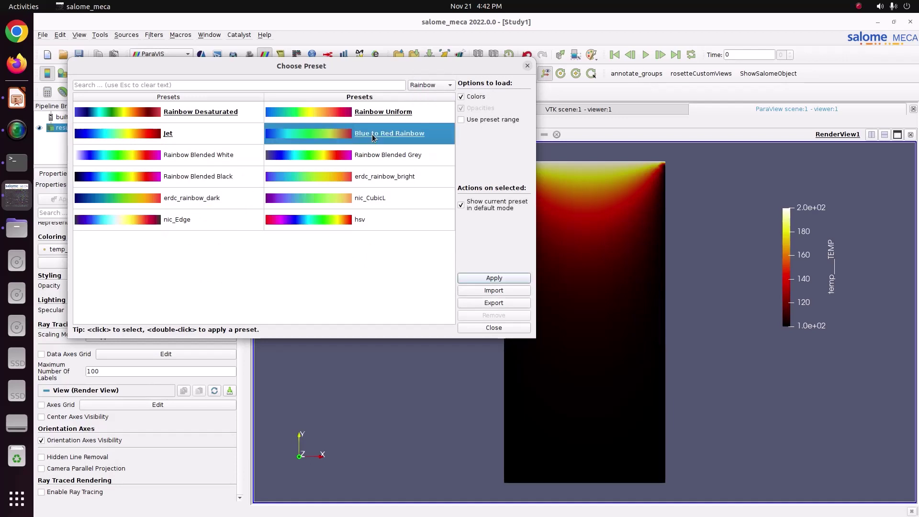
pyautogui.click(493, 278)
pyautogui.click(494, 327)
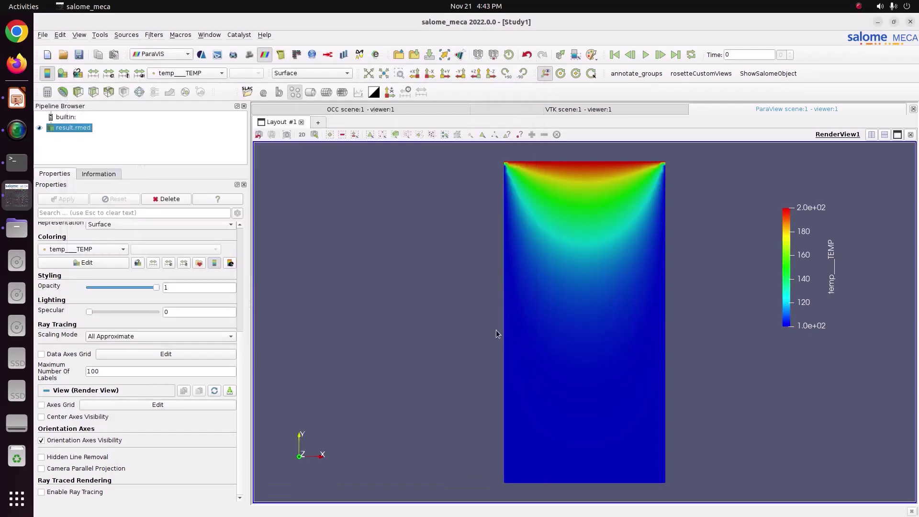
pyautogui.moveTo(787, 247); pyautogui.dragTo(289, 197)
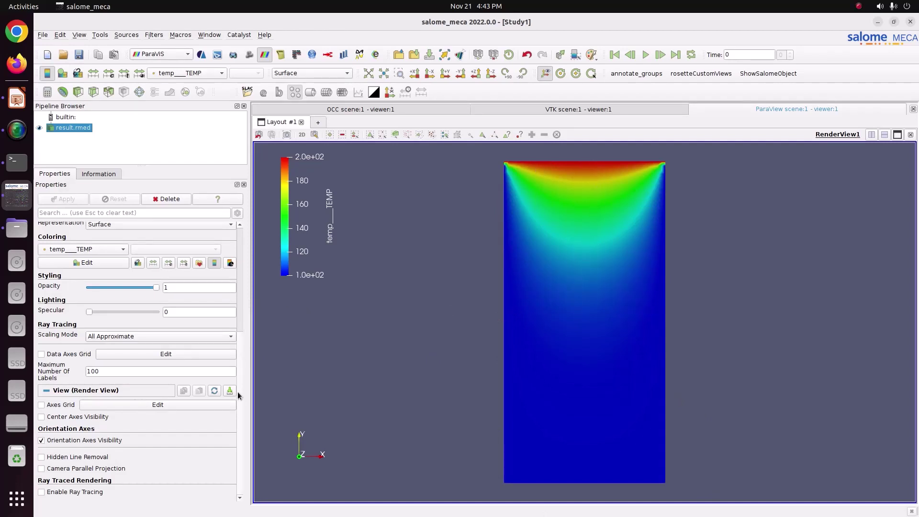
# Set the number of table values in the temp____TEMP colour map to 12
pyautogui.click(91, 263)
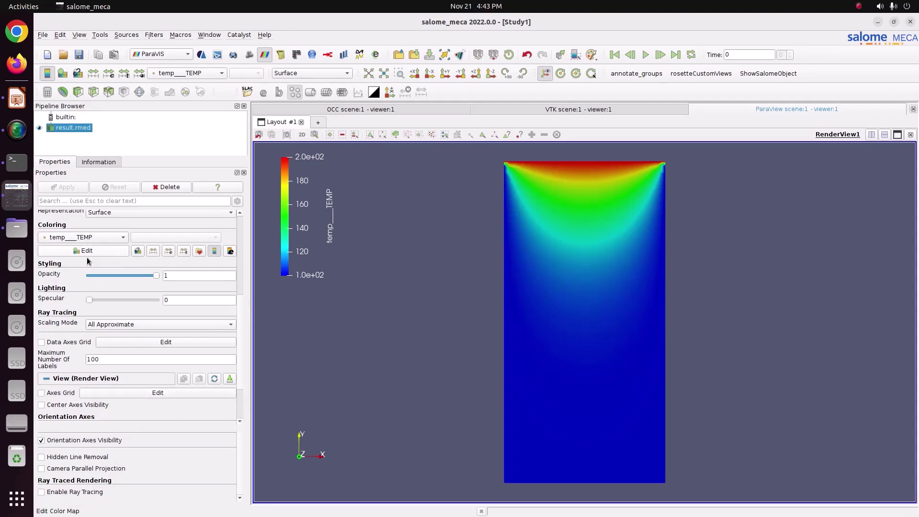
pyautogui.scroll(-3, 239, 329)
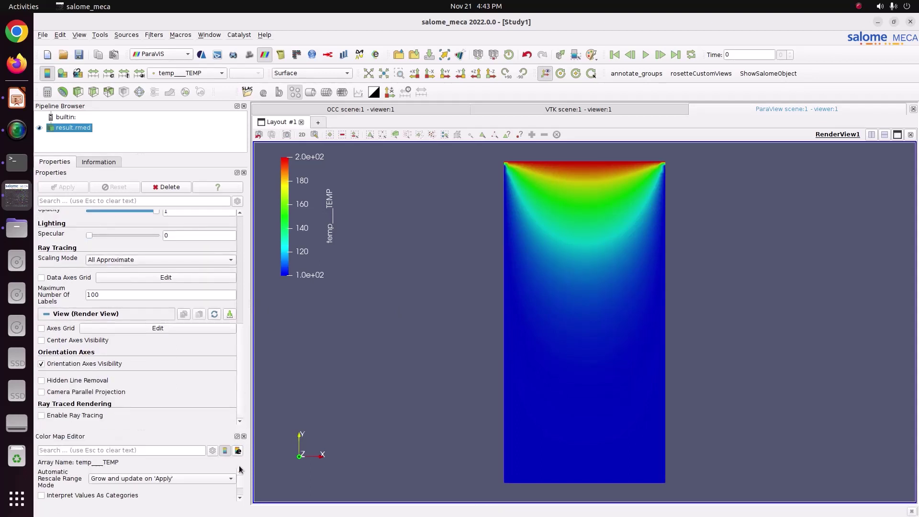
pyautogui.scroll(-2, 239, 486)
pyautogui.doubleClick(206, 479)
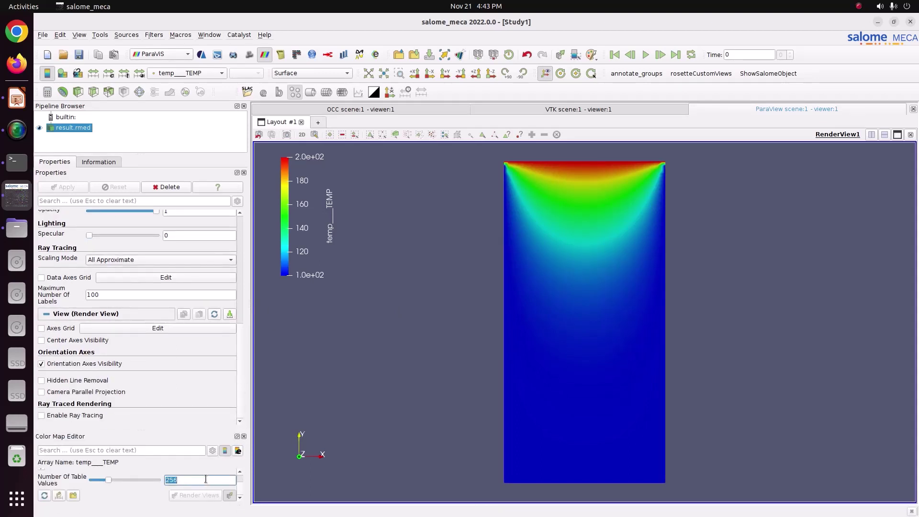
pyautogui.write('12')
pyautogui.press('Return')
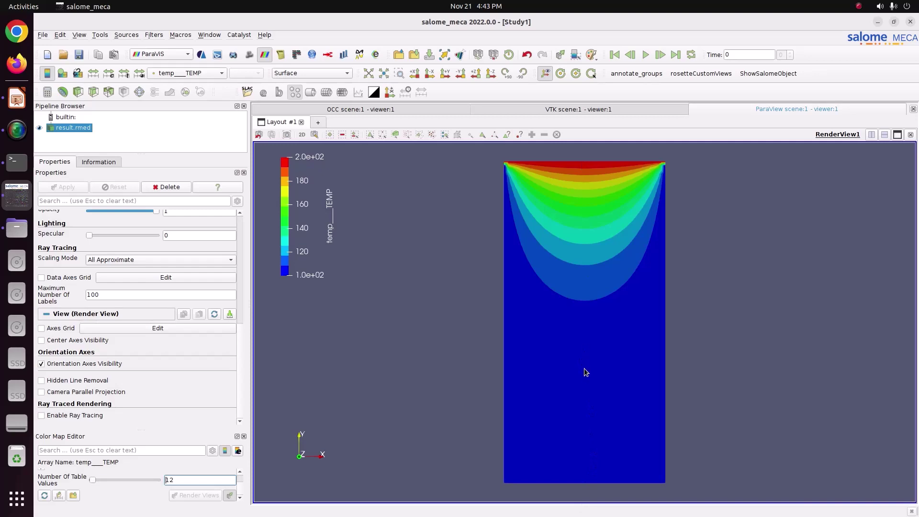
# Search the filters for "plot" and add a Plot Over Line filter to result.rmed
pyautogui.click(148, 37)
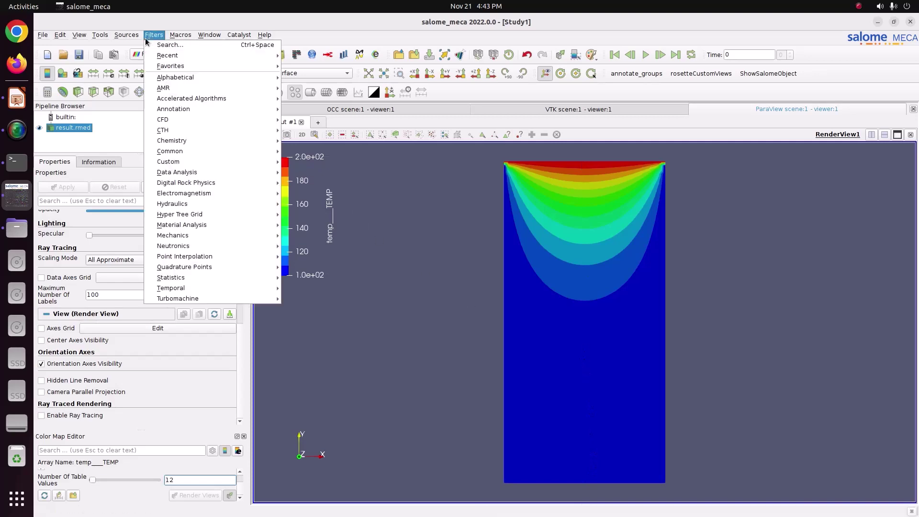
pyautogui.click(153, 45)
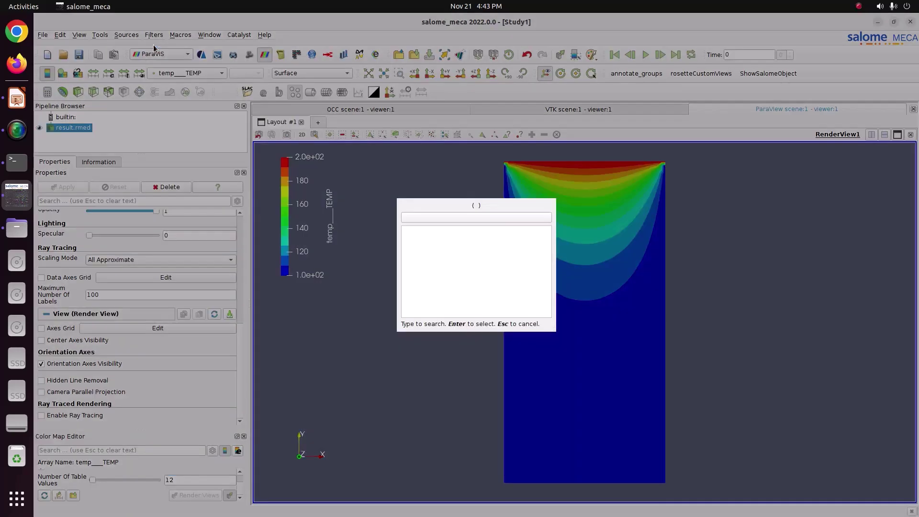
pyautogui.write('plot')
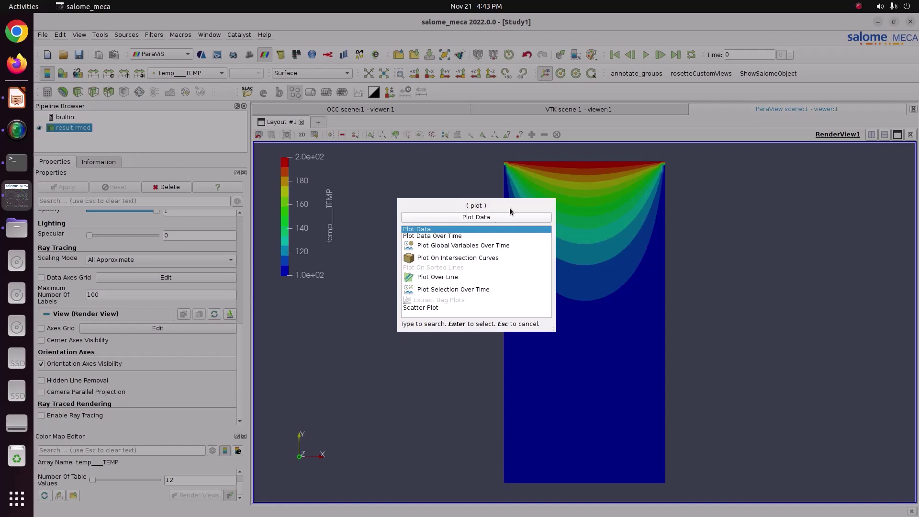
pyautogui.click(423, 282)
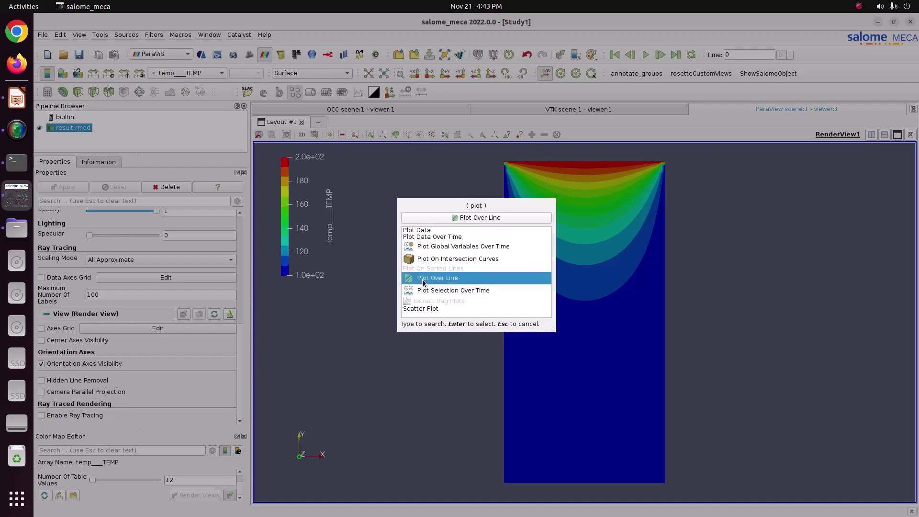
pyautogui.press('Return')
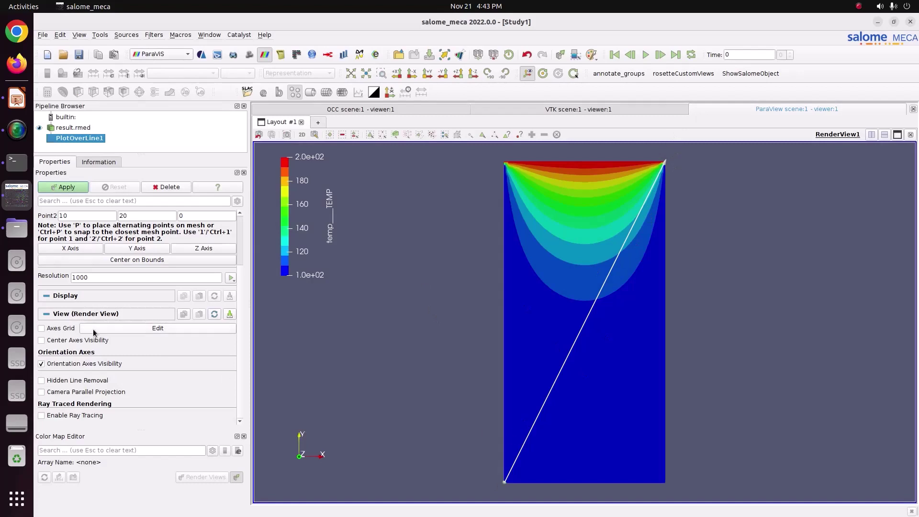
# Align the sampling line with the Y axis through the plate's centre and generate the line chart
pyautogui.click(70, 247)
pyautogui.click(120, 246)
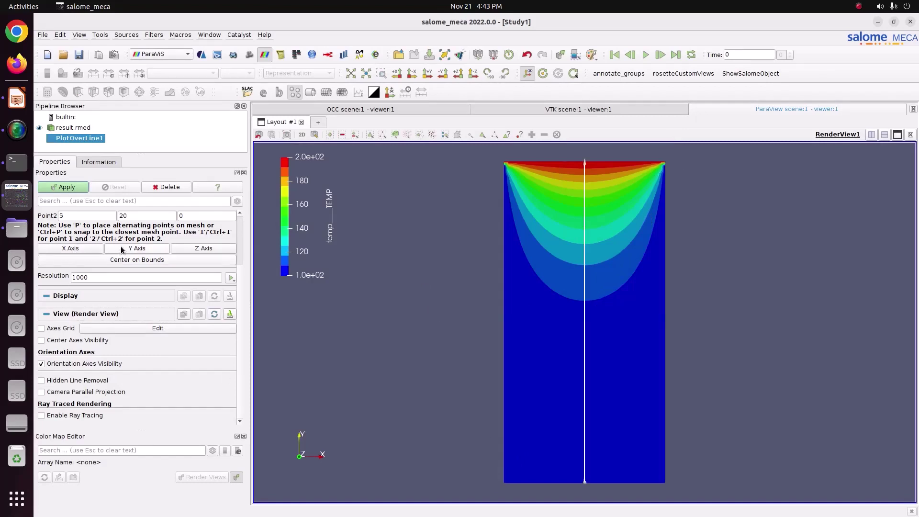
pyautogui.click(75, 188)
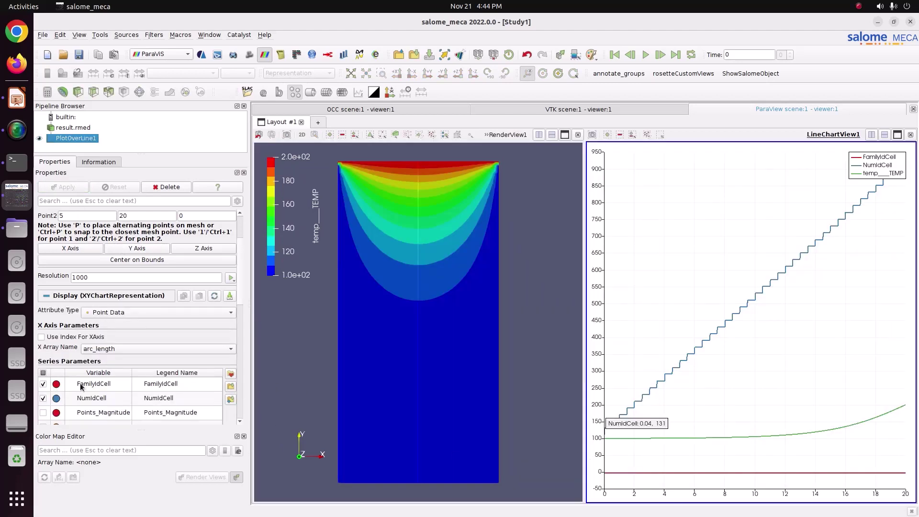
# Use Points_Y as the chart's X array and plot only the temp____TEMP series
pyautogui.click(43, 372)
pyautogui.click(43, 373)
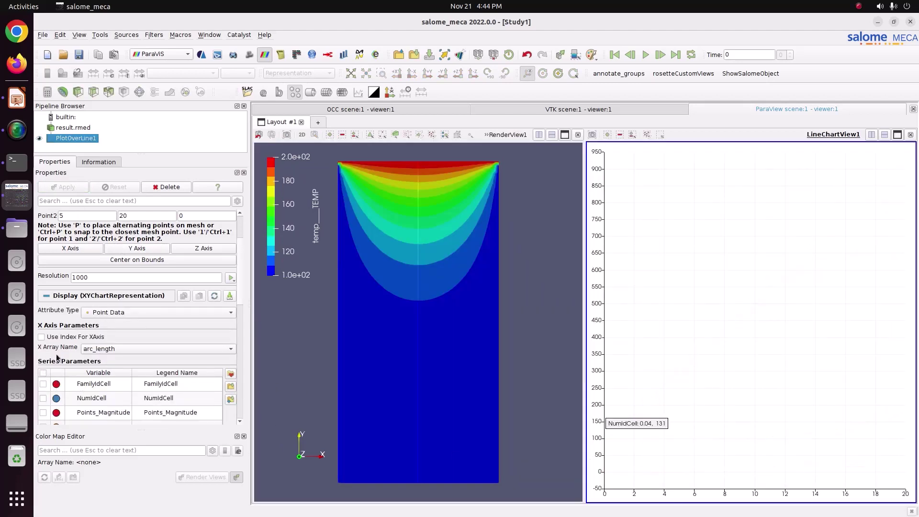
pyautogui.click(109, 349)
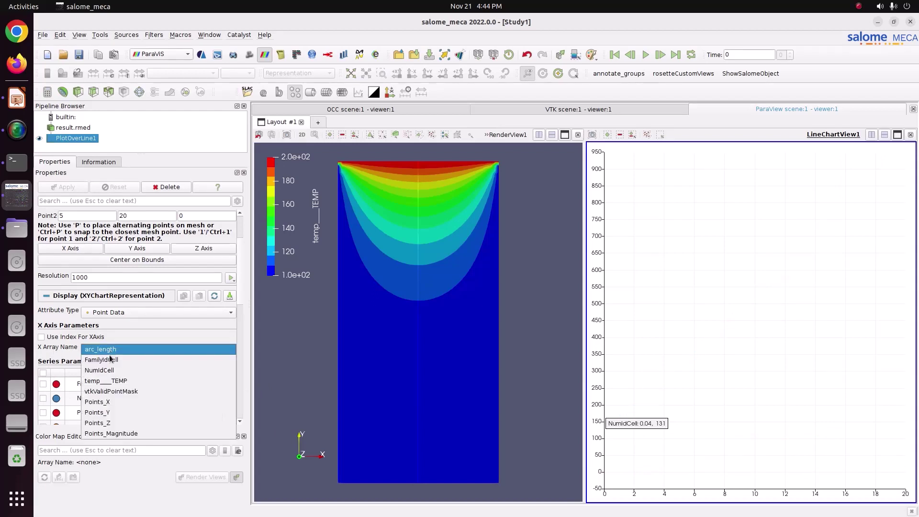
pyautogui.click(114, 413)
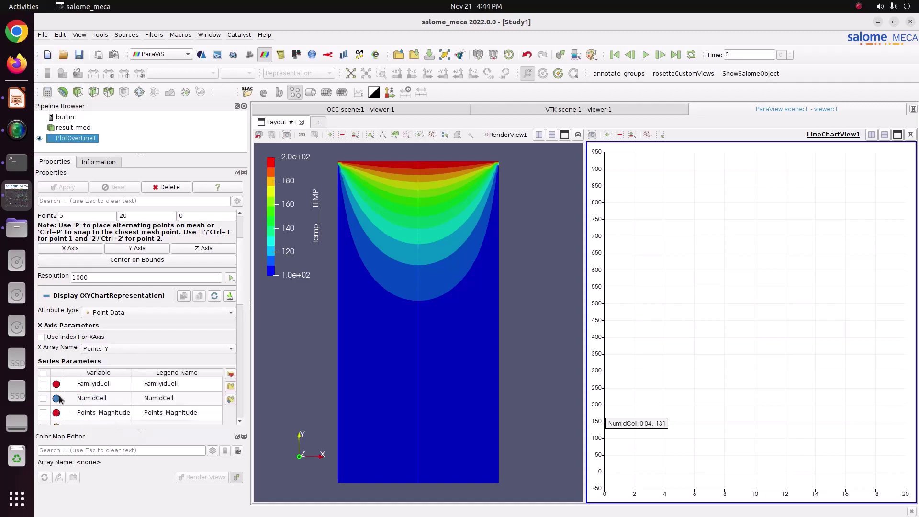
pyautogui.scroll(-1, 60, 399)
pyautogui.scroll(-1, 60, 398)
pyautogui.scroll(-2, 60, 398)
pyautogui.click(43, 369)
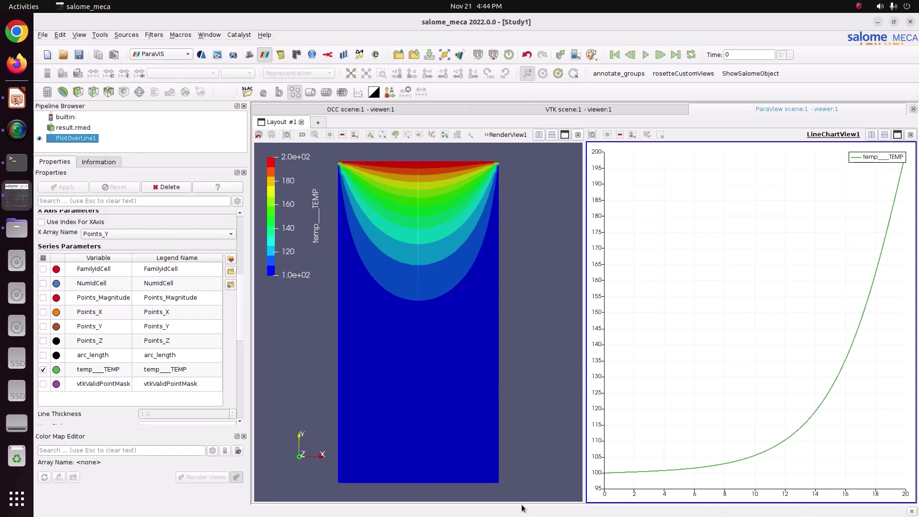
# Inspect the temperature values at points along the centreline curve in the line chart
pyautogui.moveTo(602, 474)
pyautogui.moveTo(789, 437)
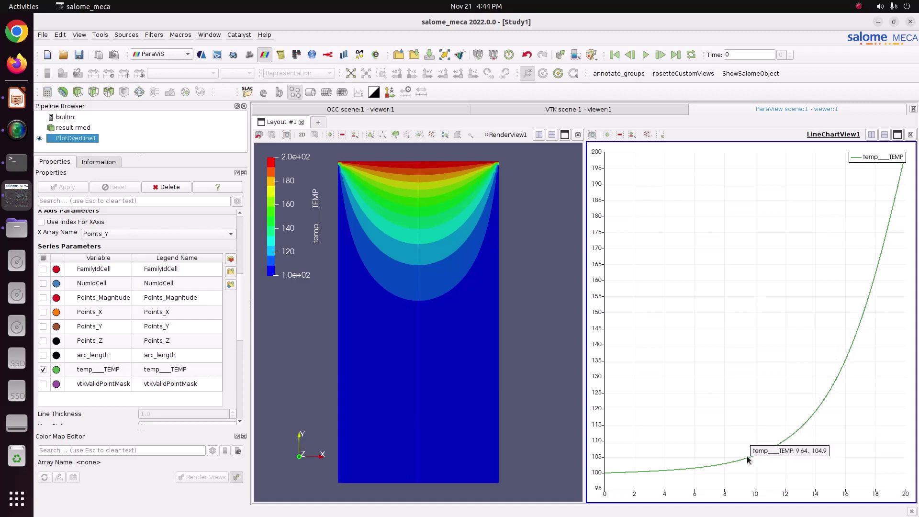